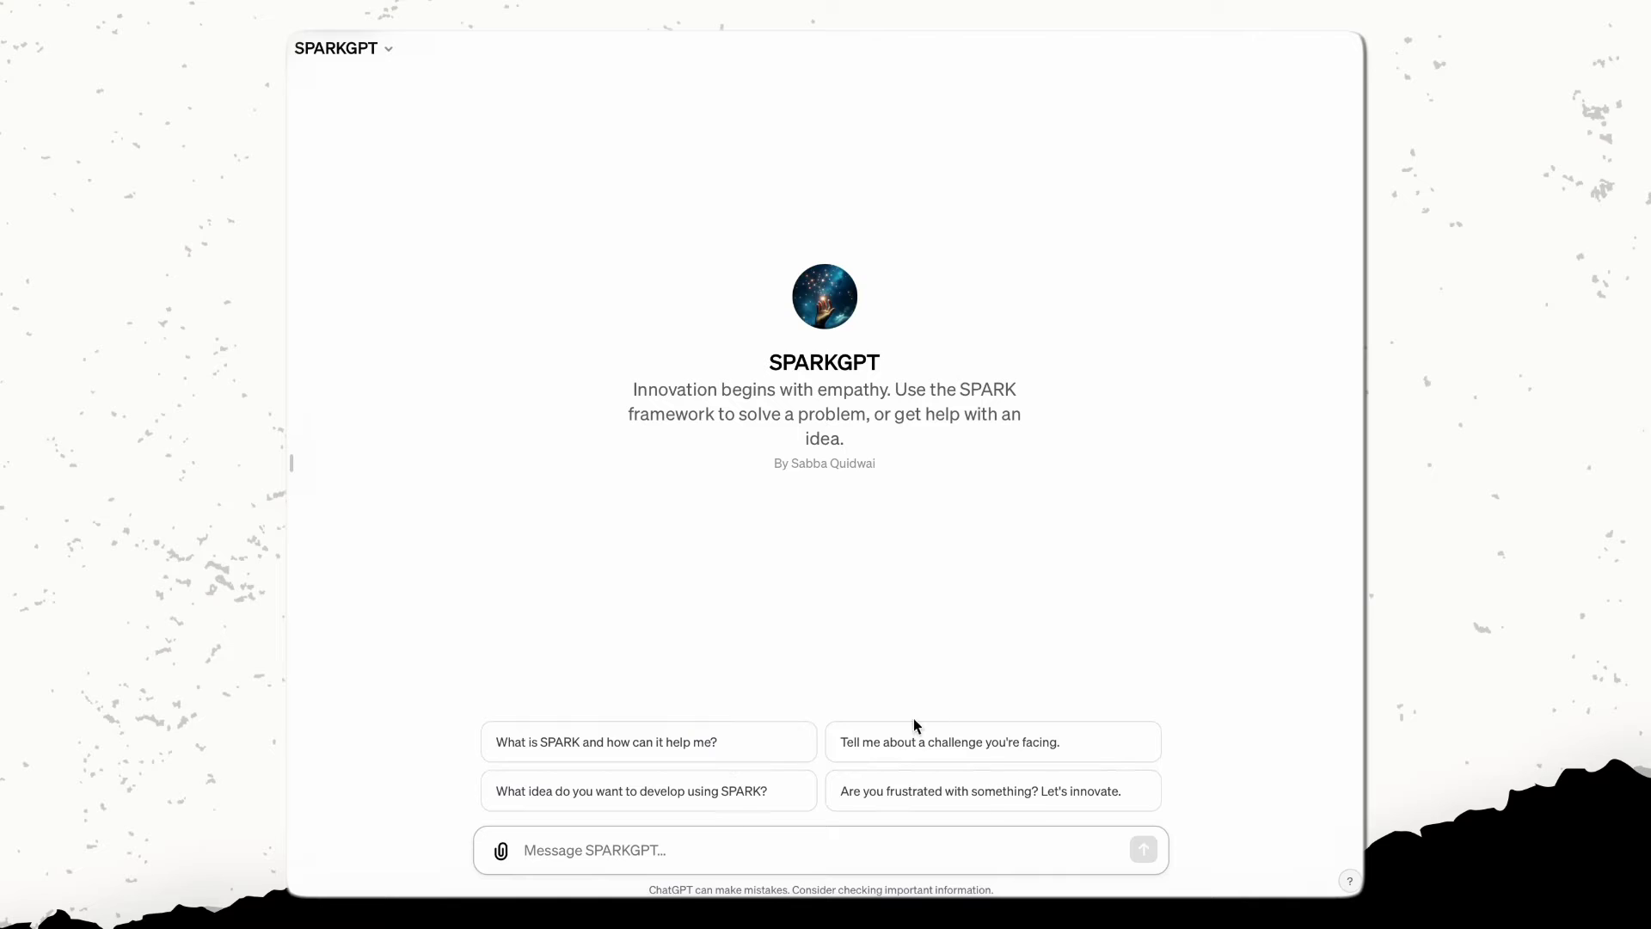
- Ask SPARKGPT 'What is SPARK and how can it help me?' and begin a follow-up message
click(617, 741)
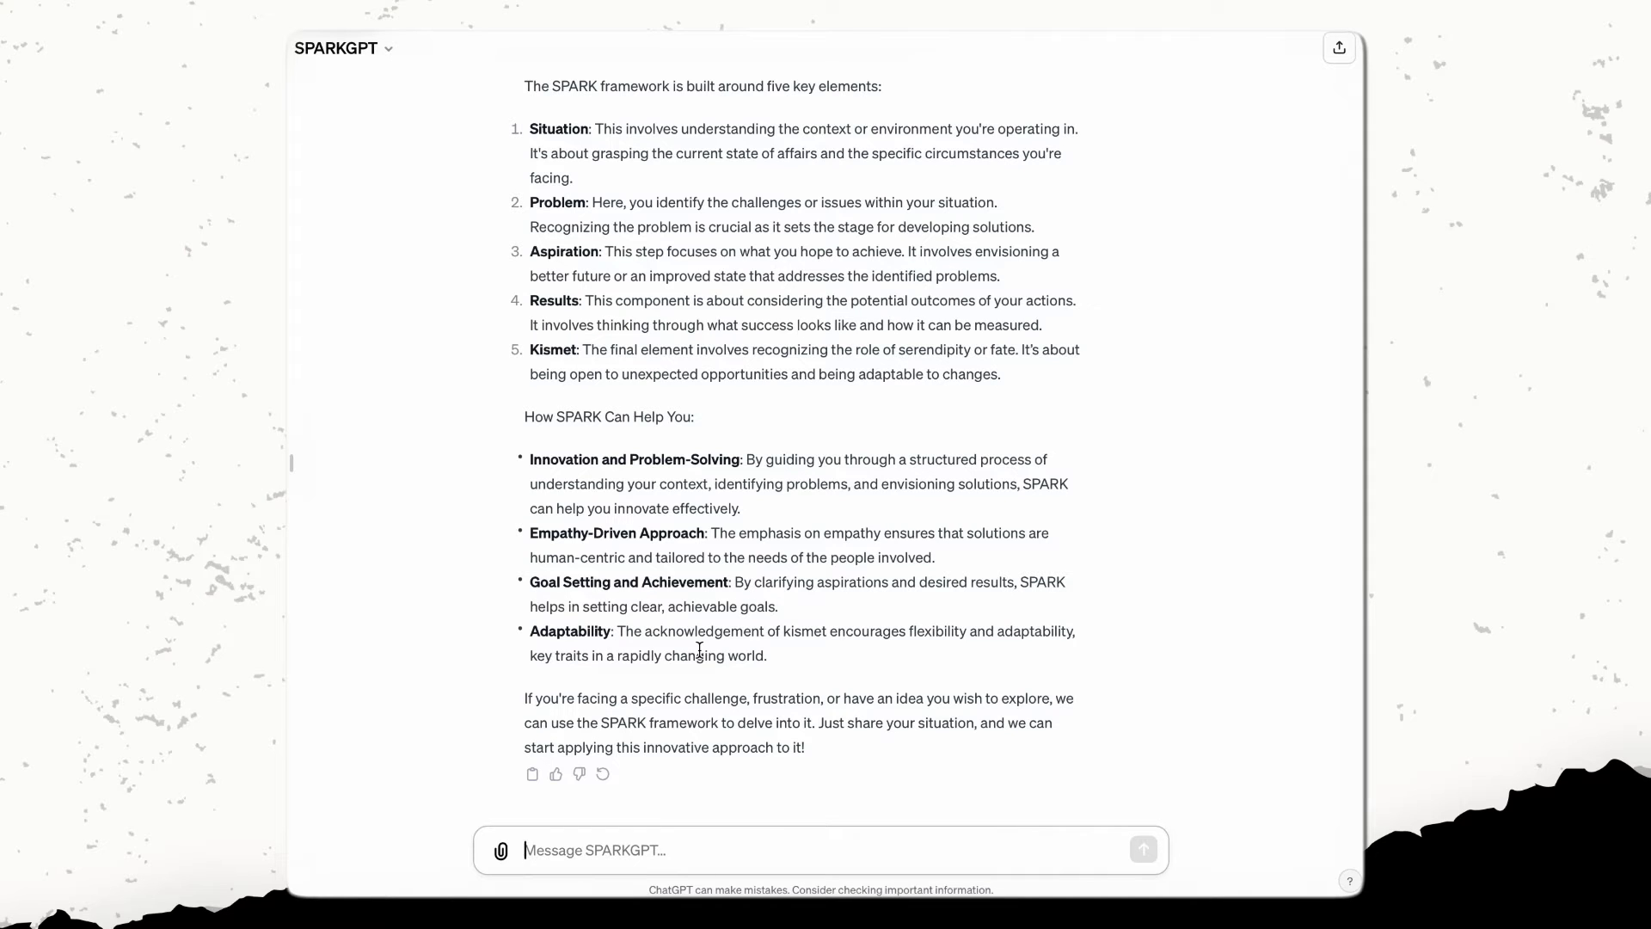
click(599, 850)
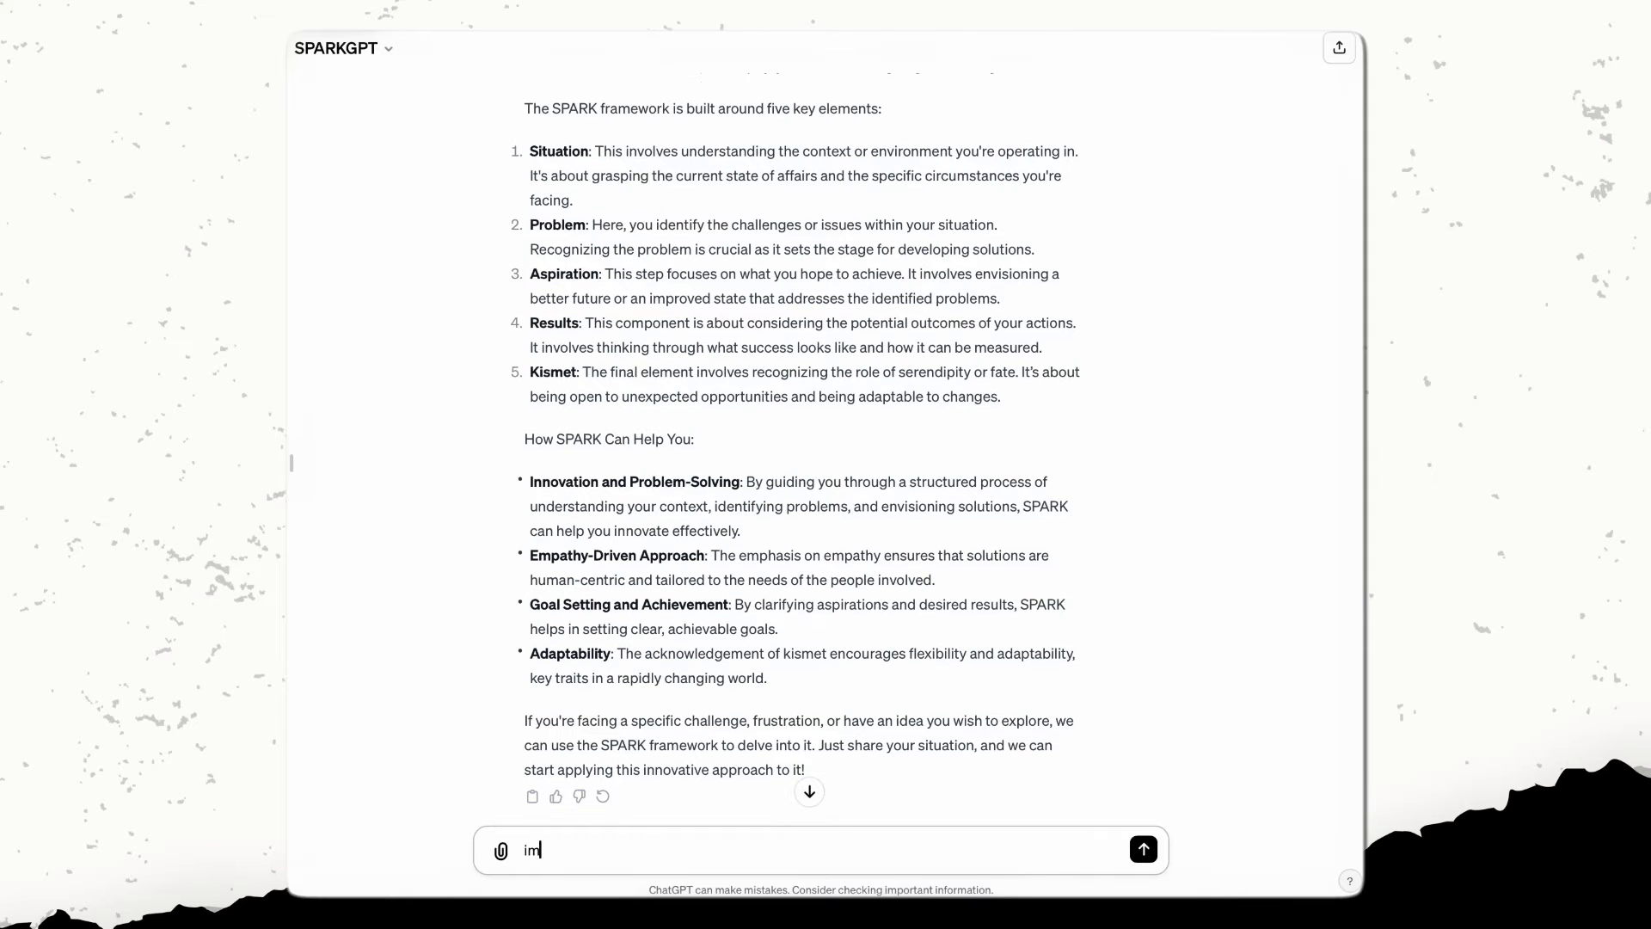
- Send SPARKGPT an English teacher's request for a two-day Macbeth lesson, 50 minutes each day
text(an English teacher and I am)
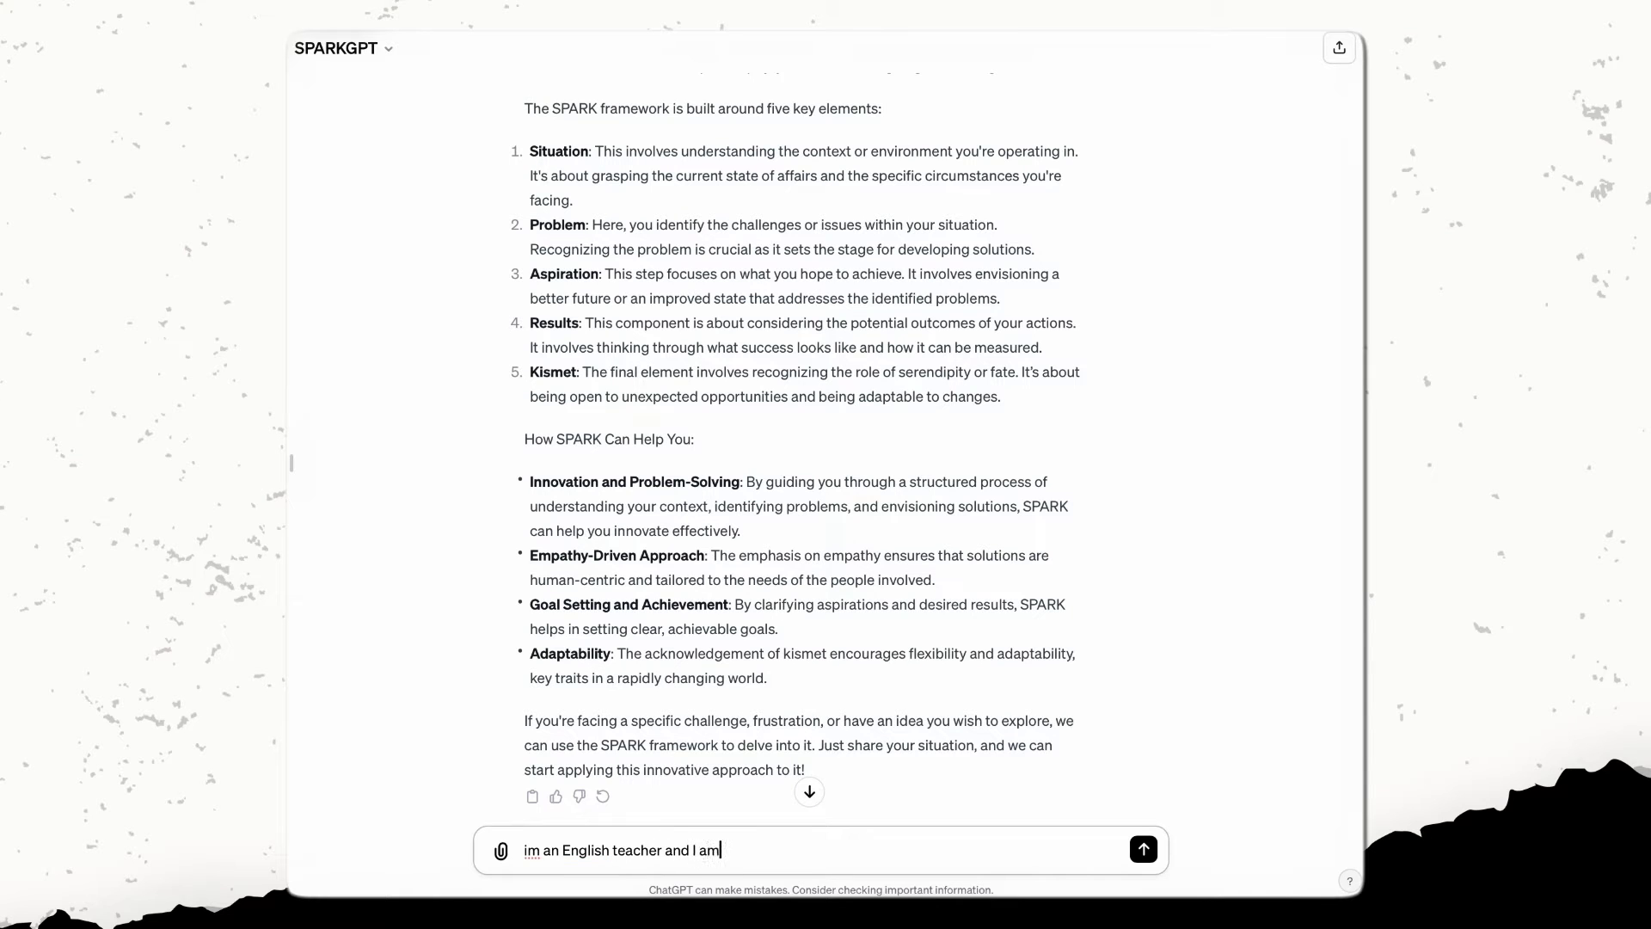
text( really nervous with AI espec)
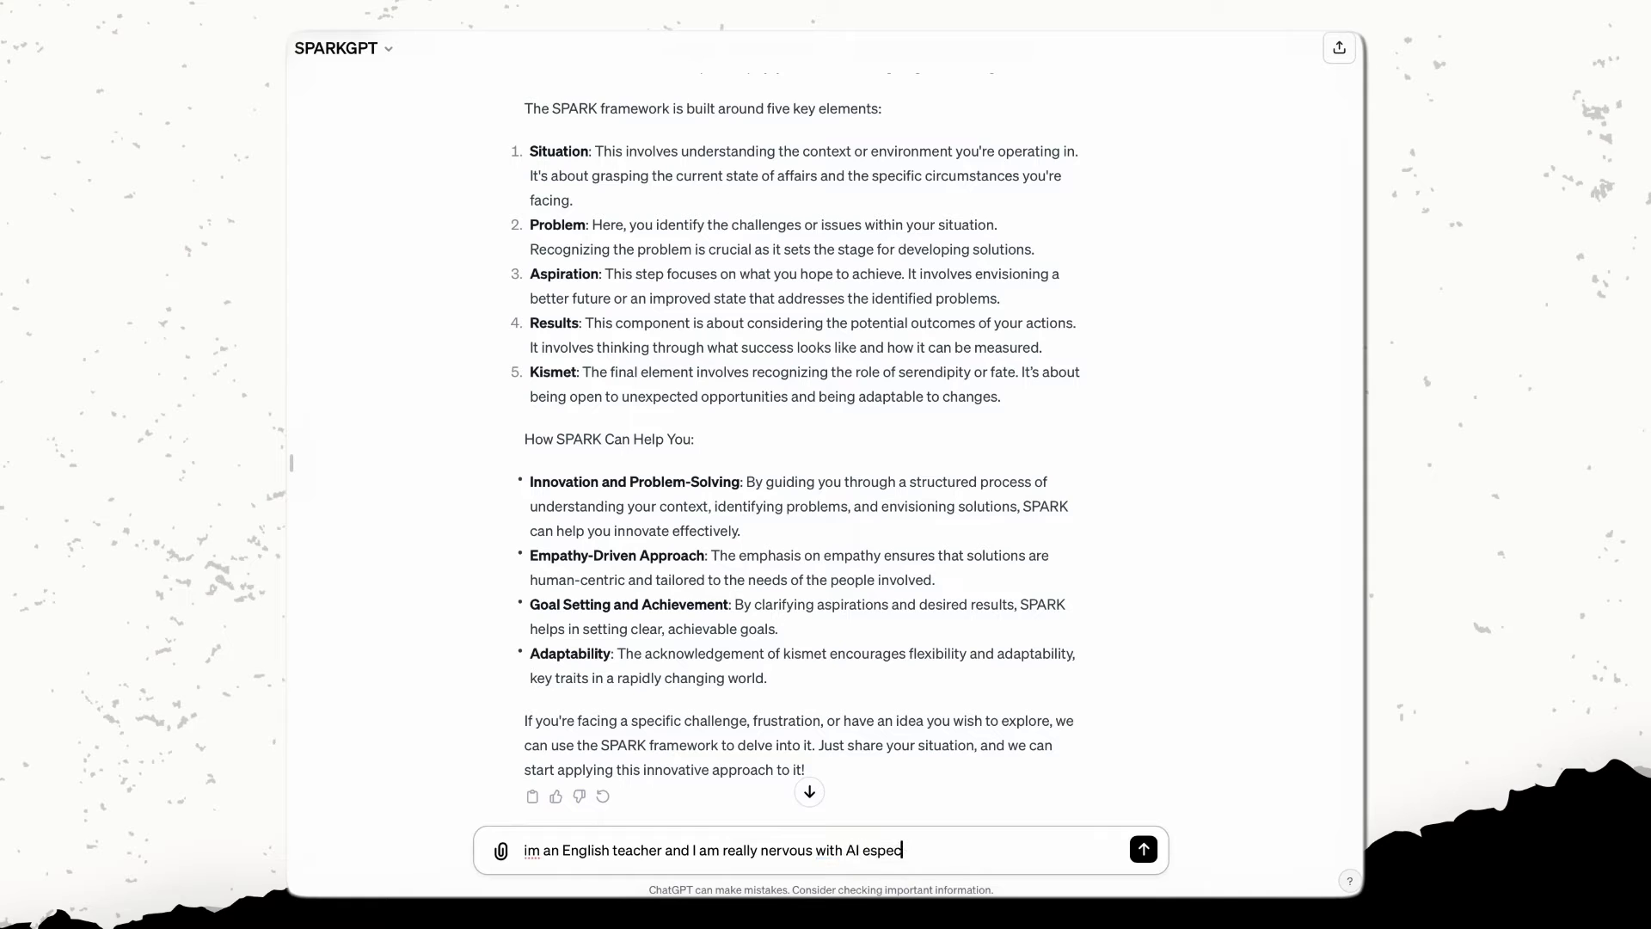
text(ially when it come sto cheating. I wa)
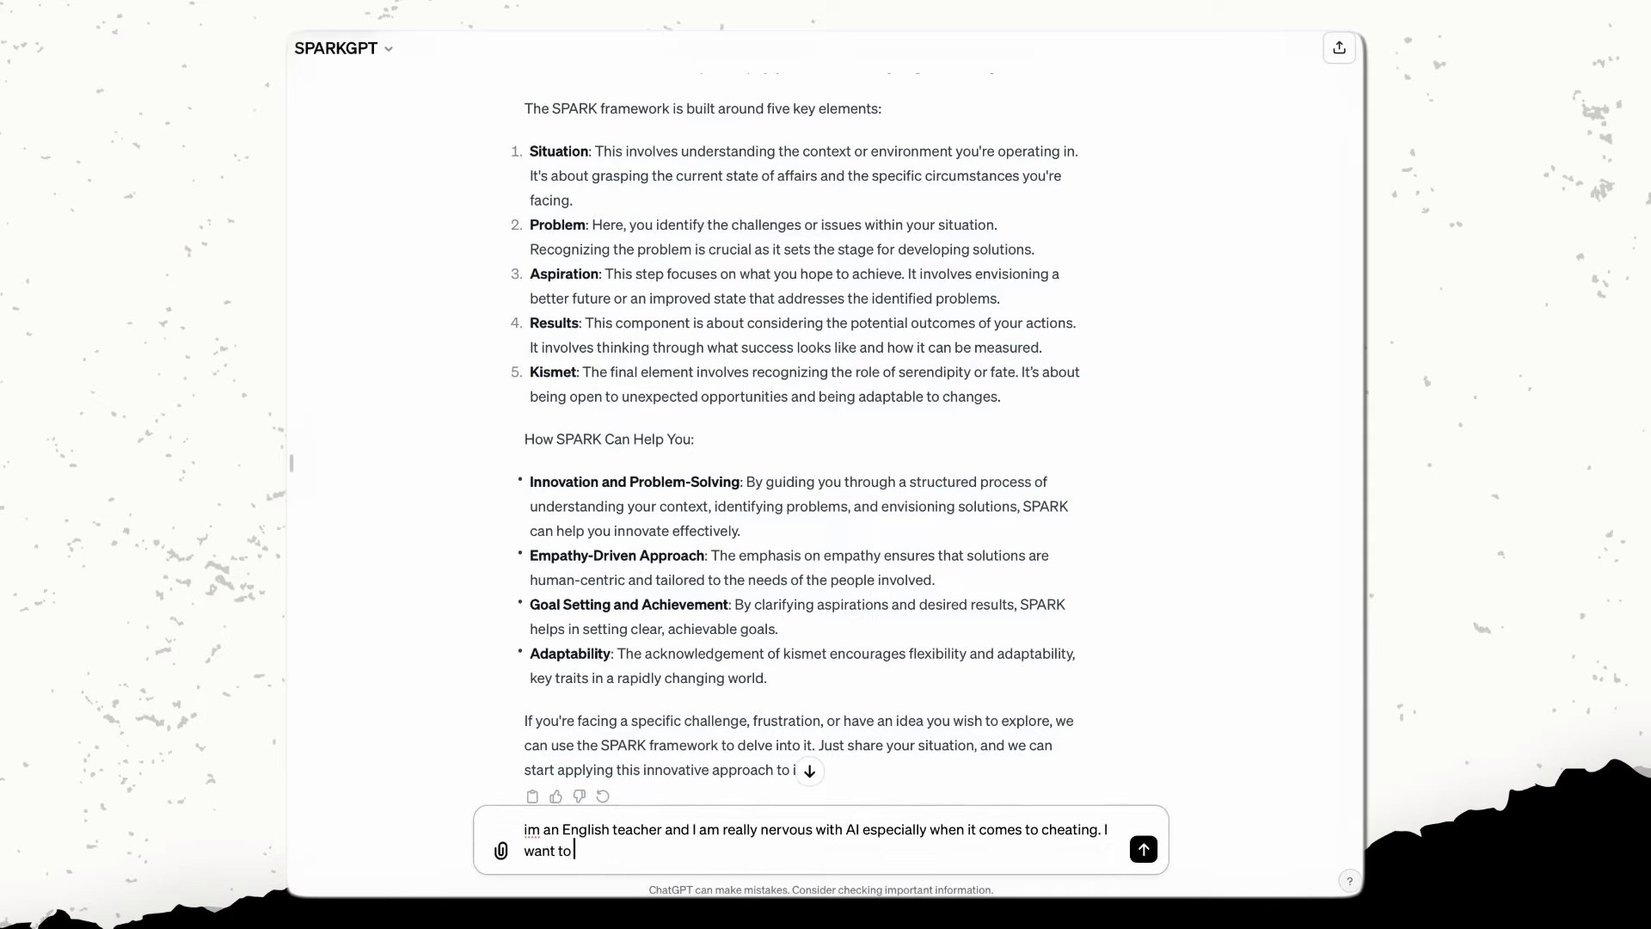
text(nt to do a small test lesson with my studnt)
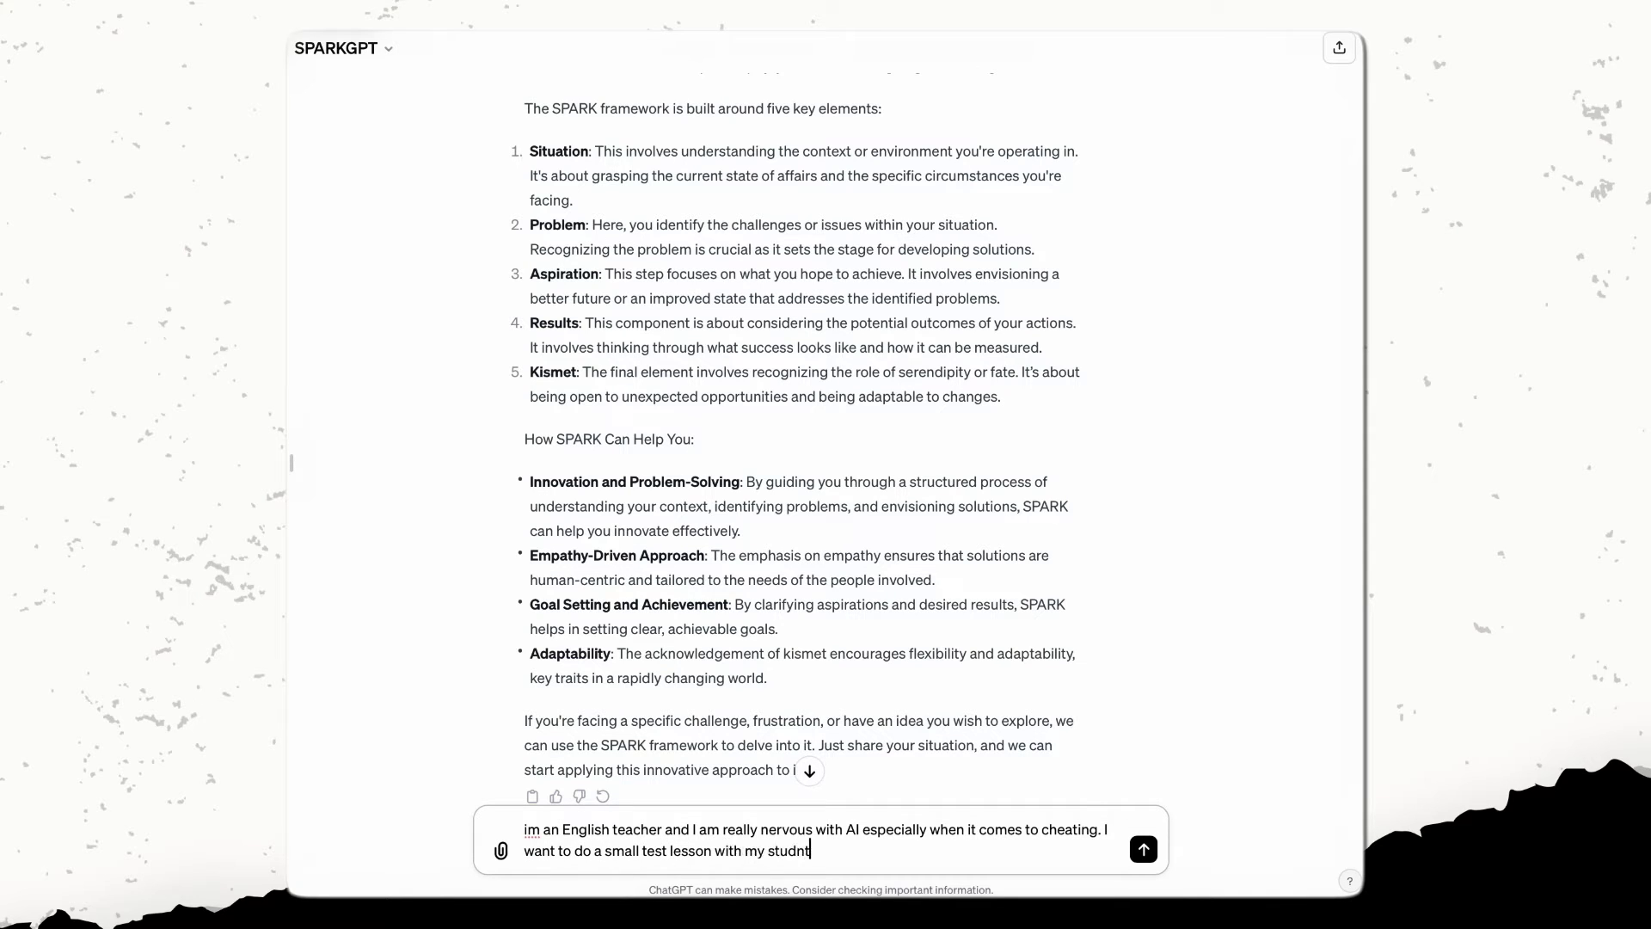
key(BackSpace)
key(BackSpace)
text(ents, next week we are star)
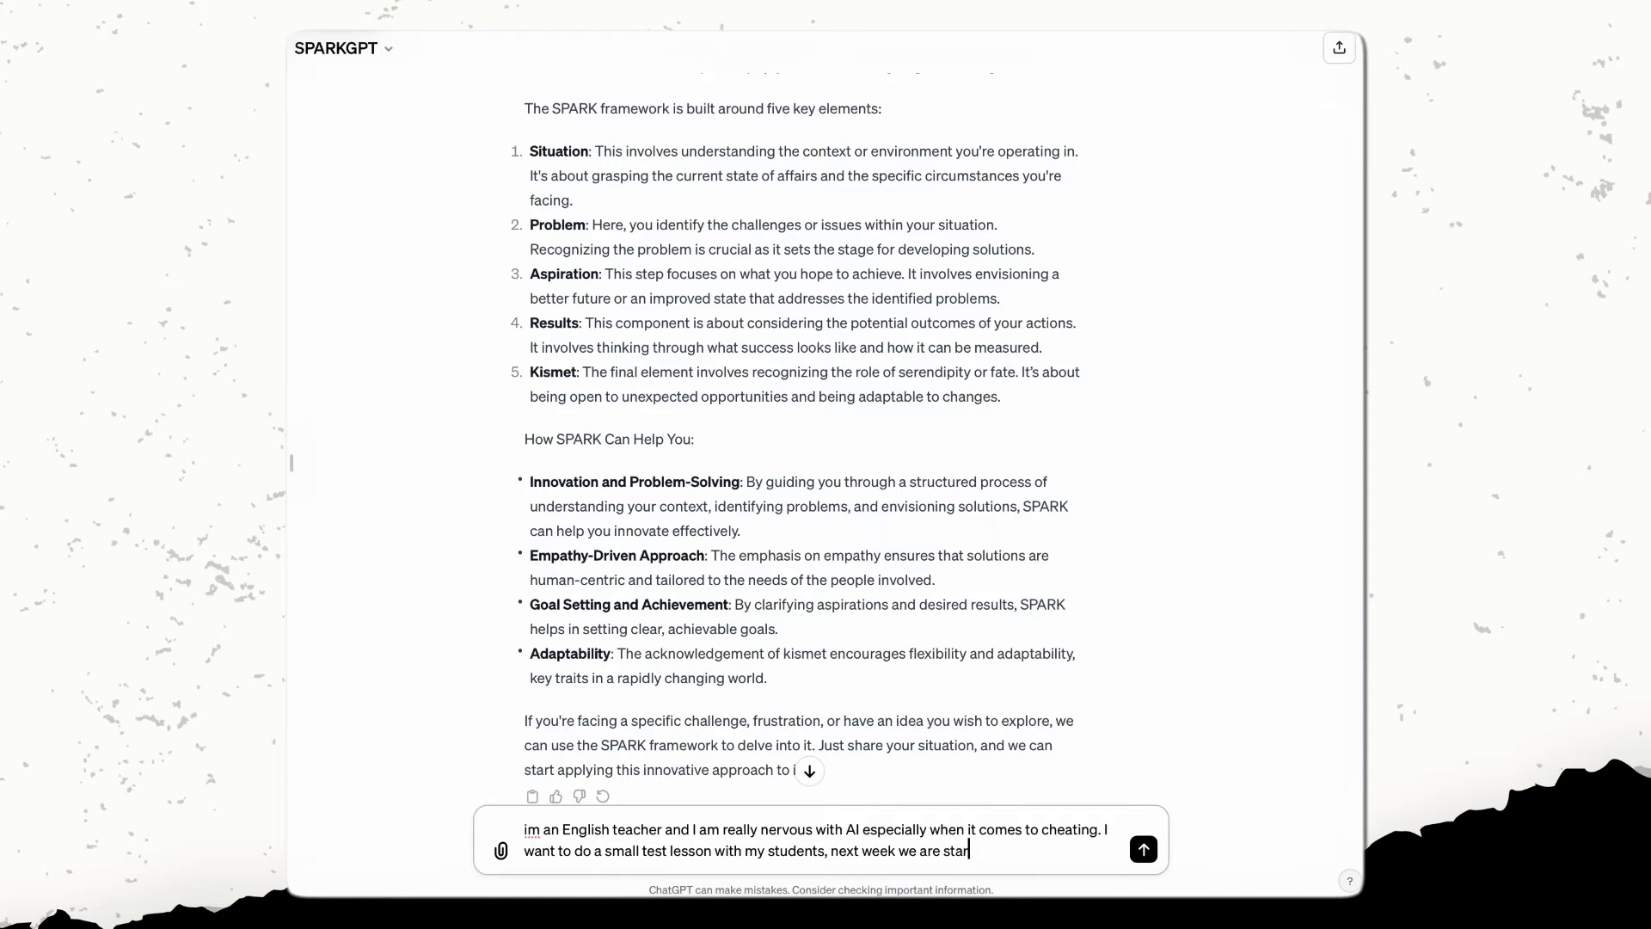
text(ting macbeth, how can I create)
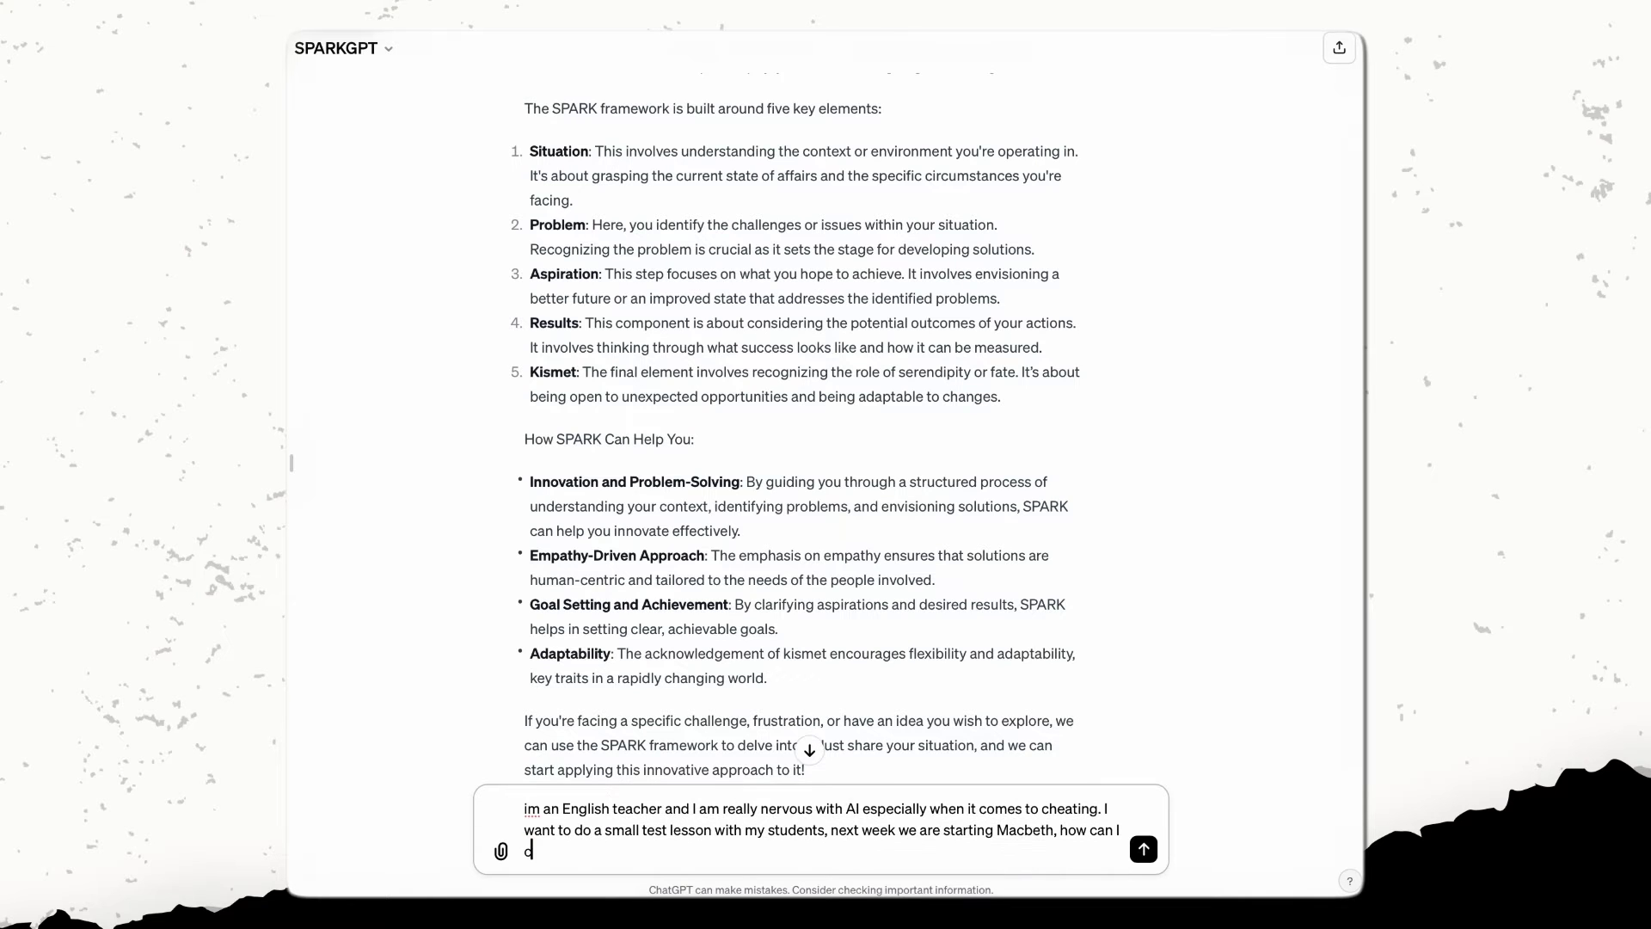
text( an innovative lesson)
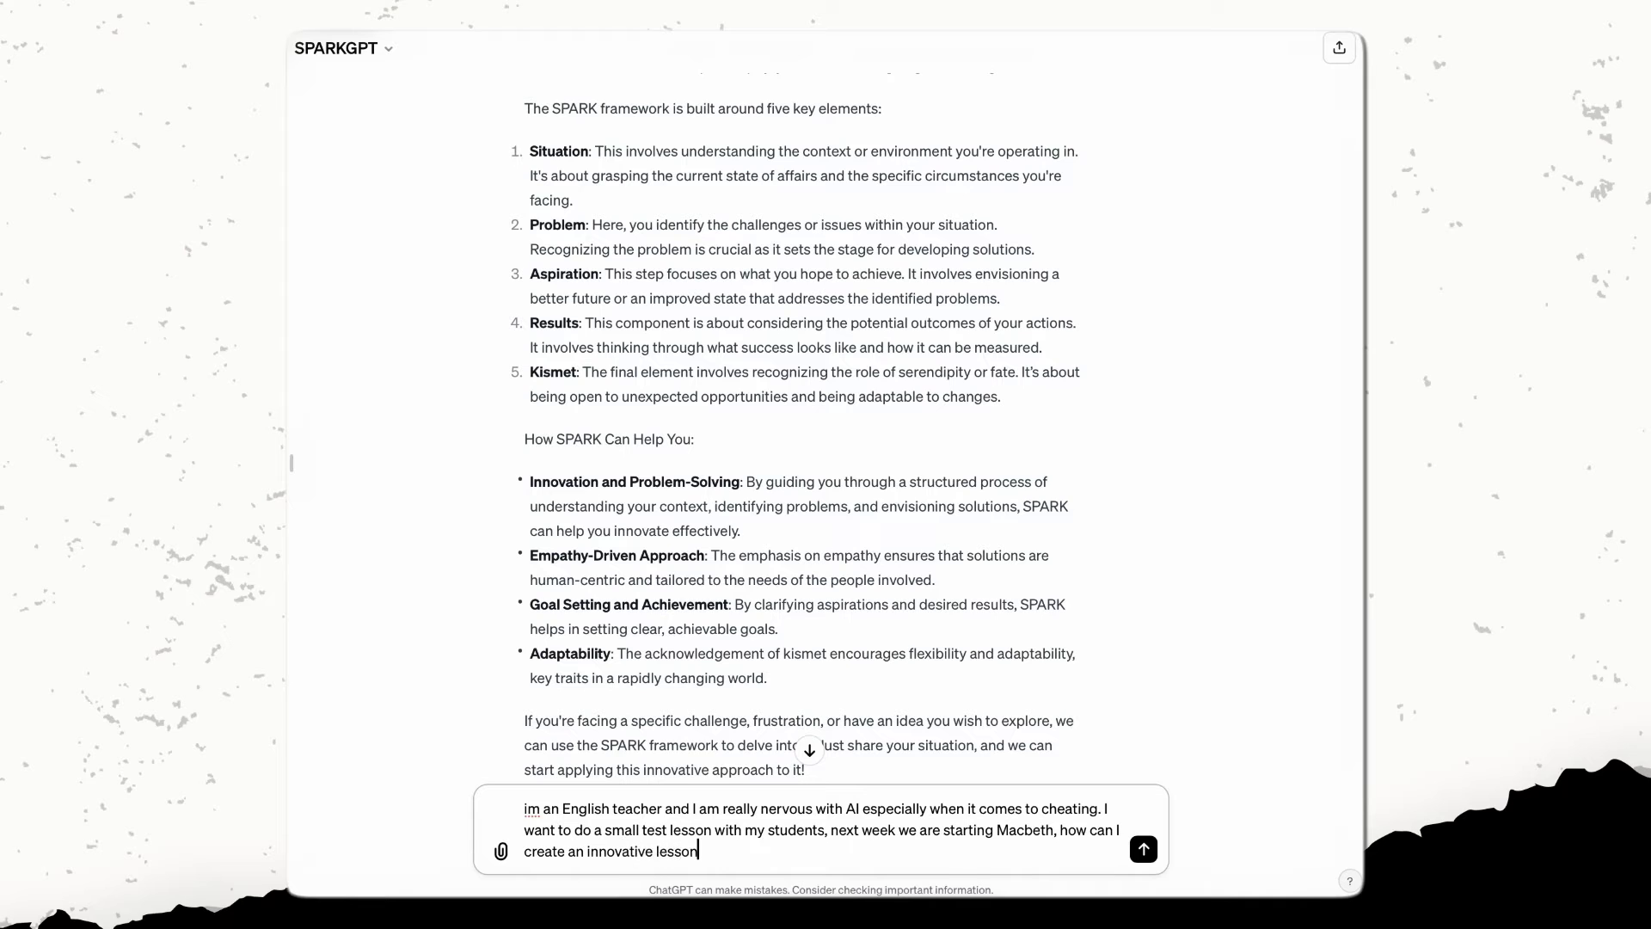
text( while also making sure my sutudents )
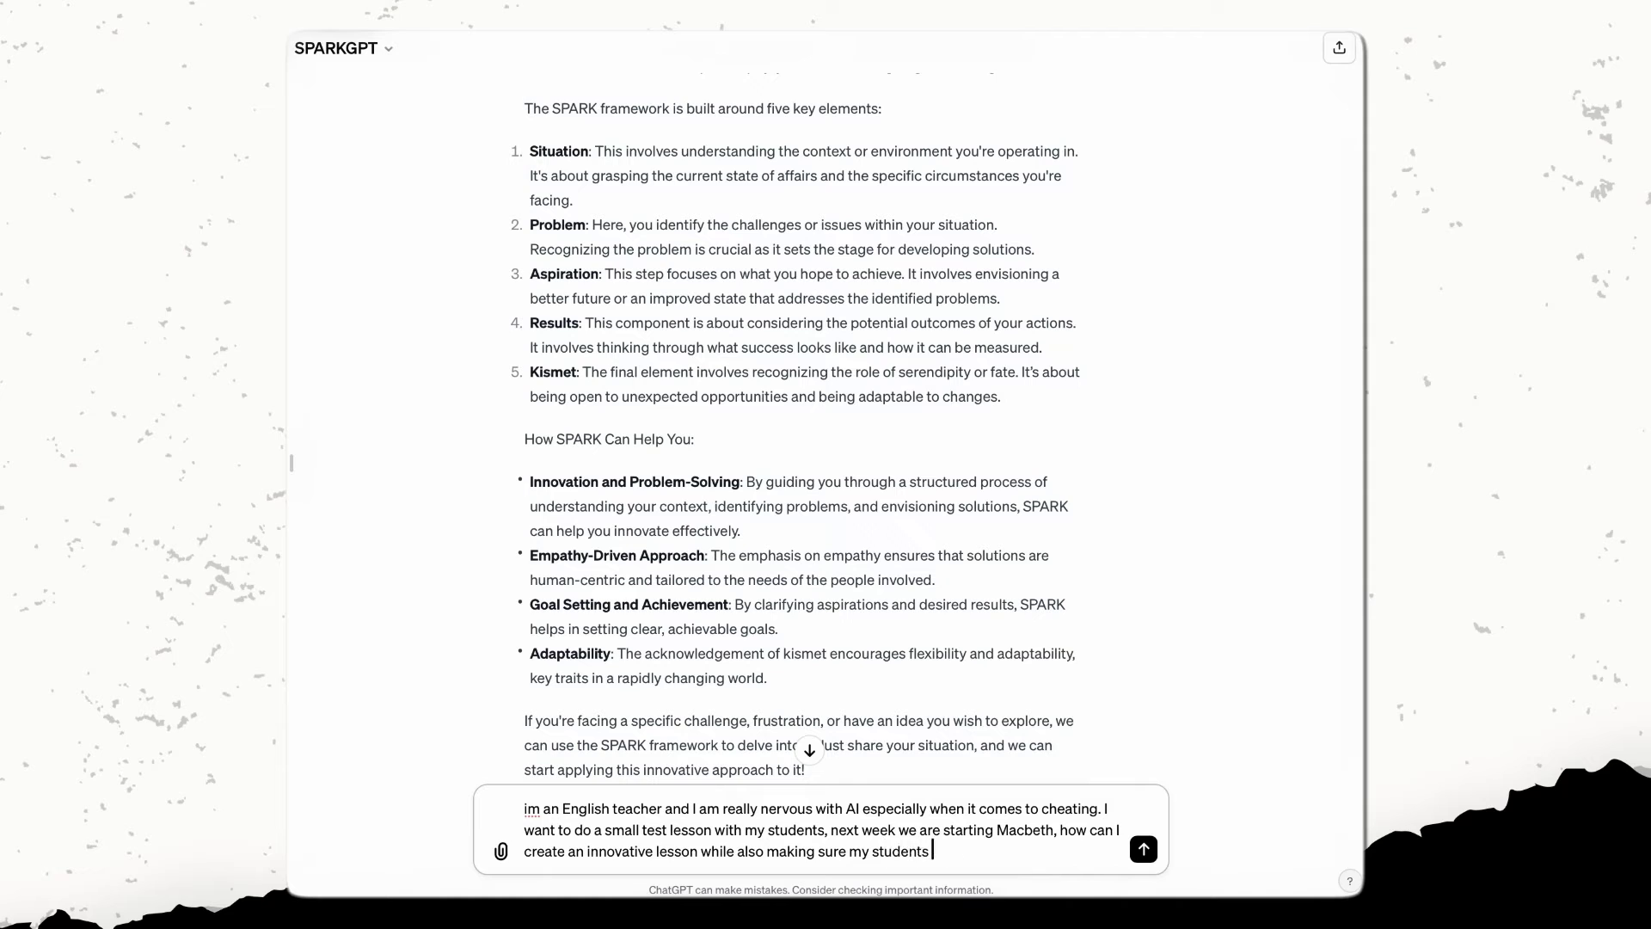
text(have original work and are engaged,)
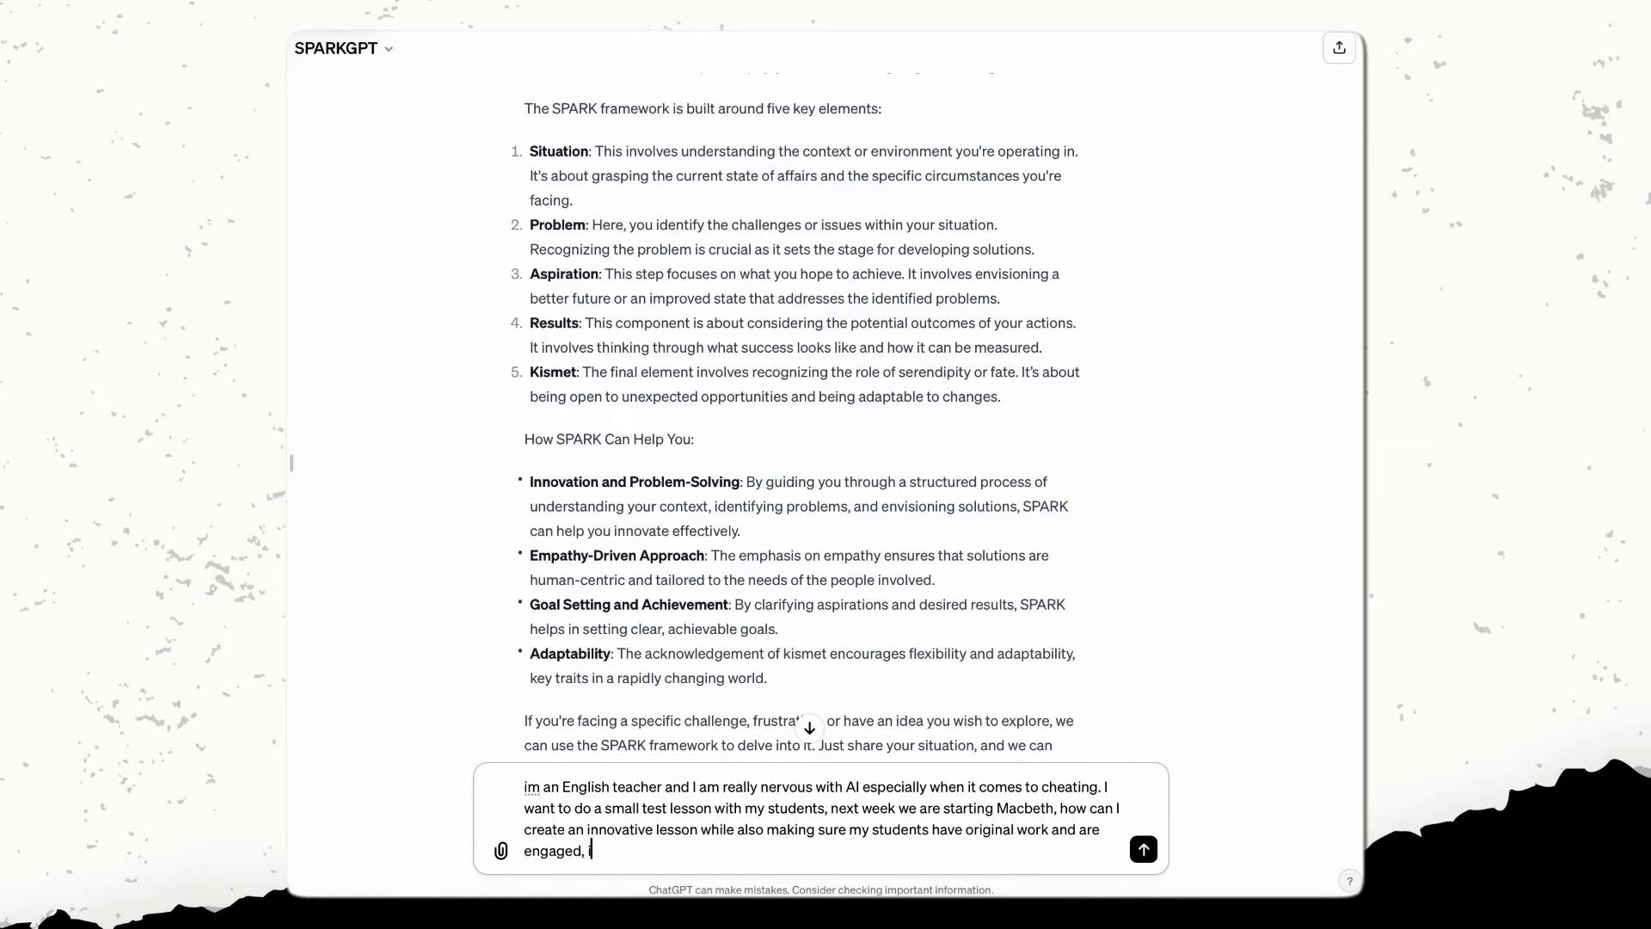
text(I only want to do this for 2)
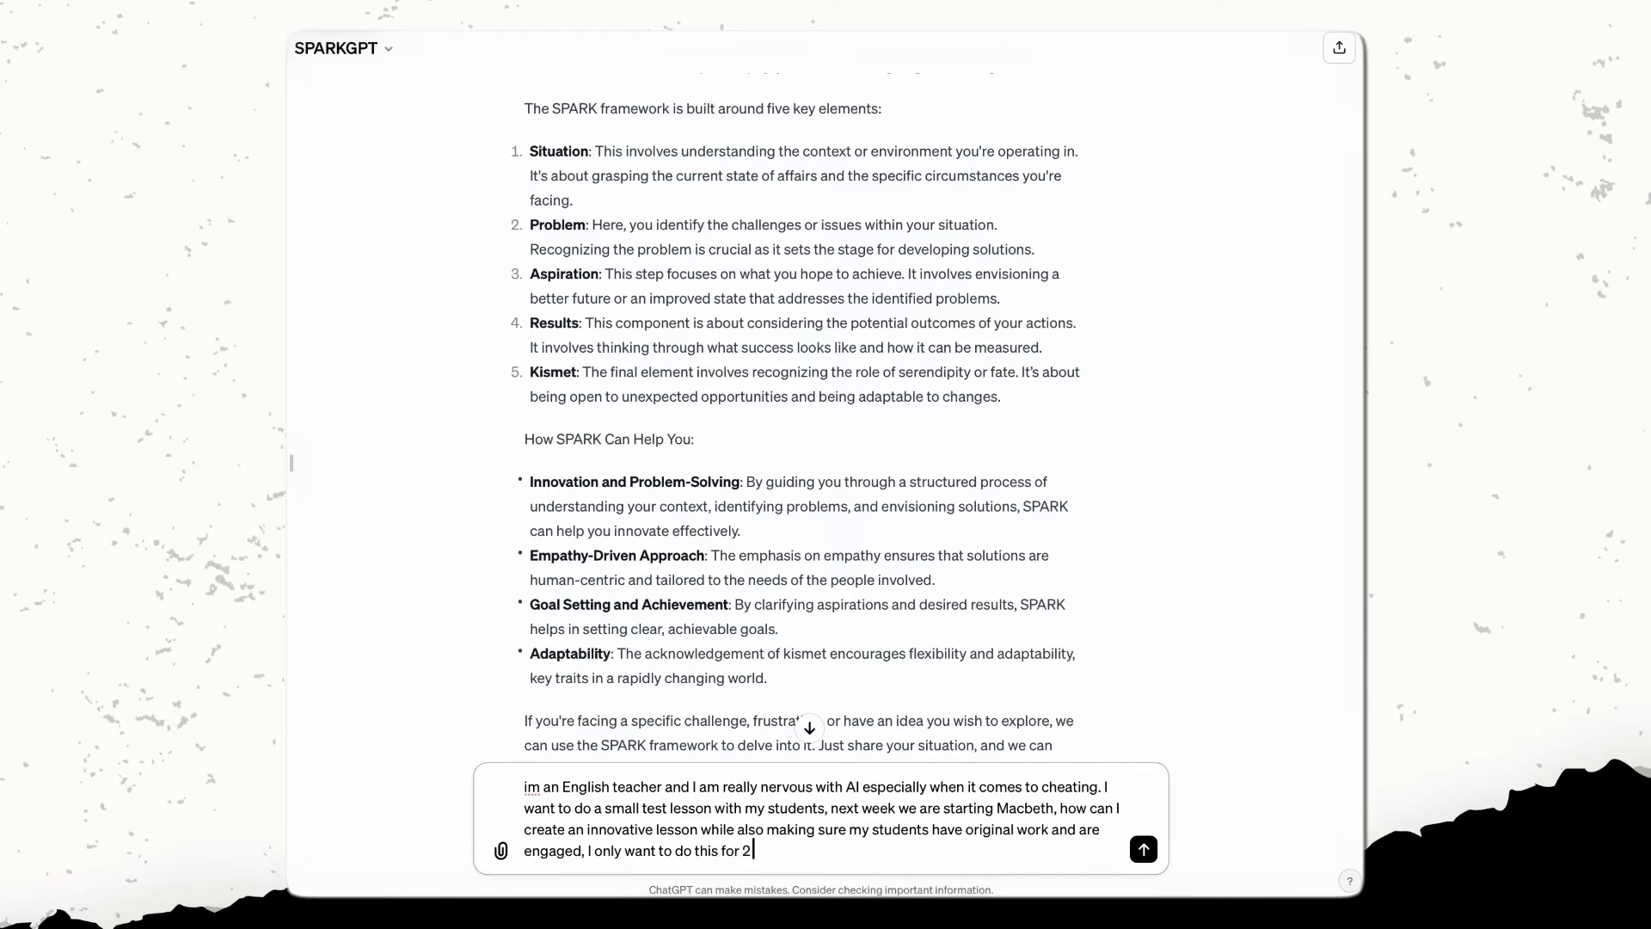
text( days and I have 50 minutes each day)
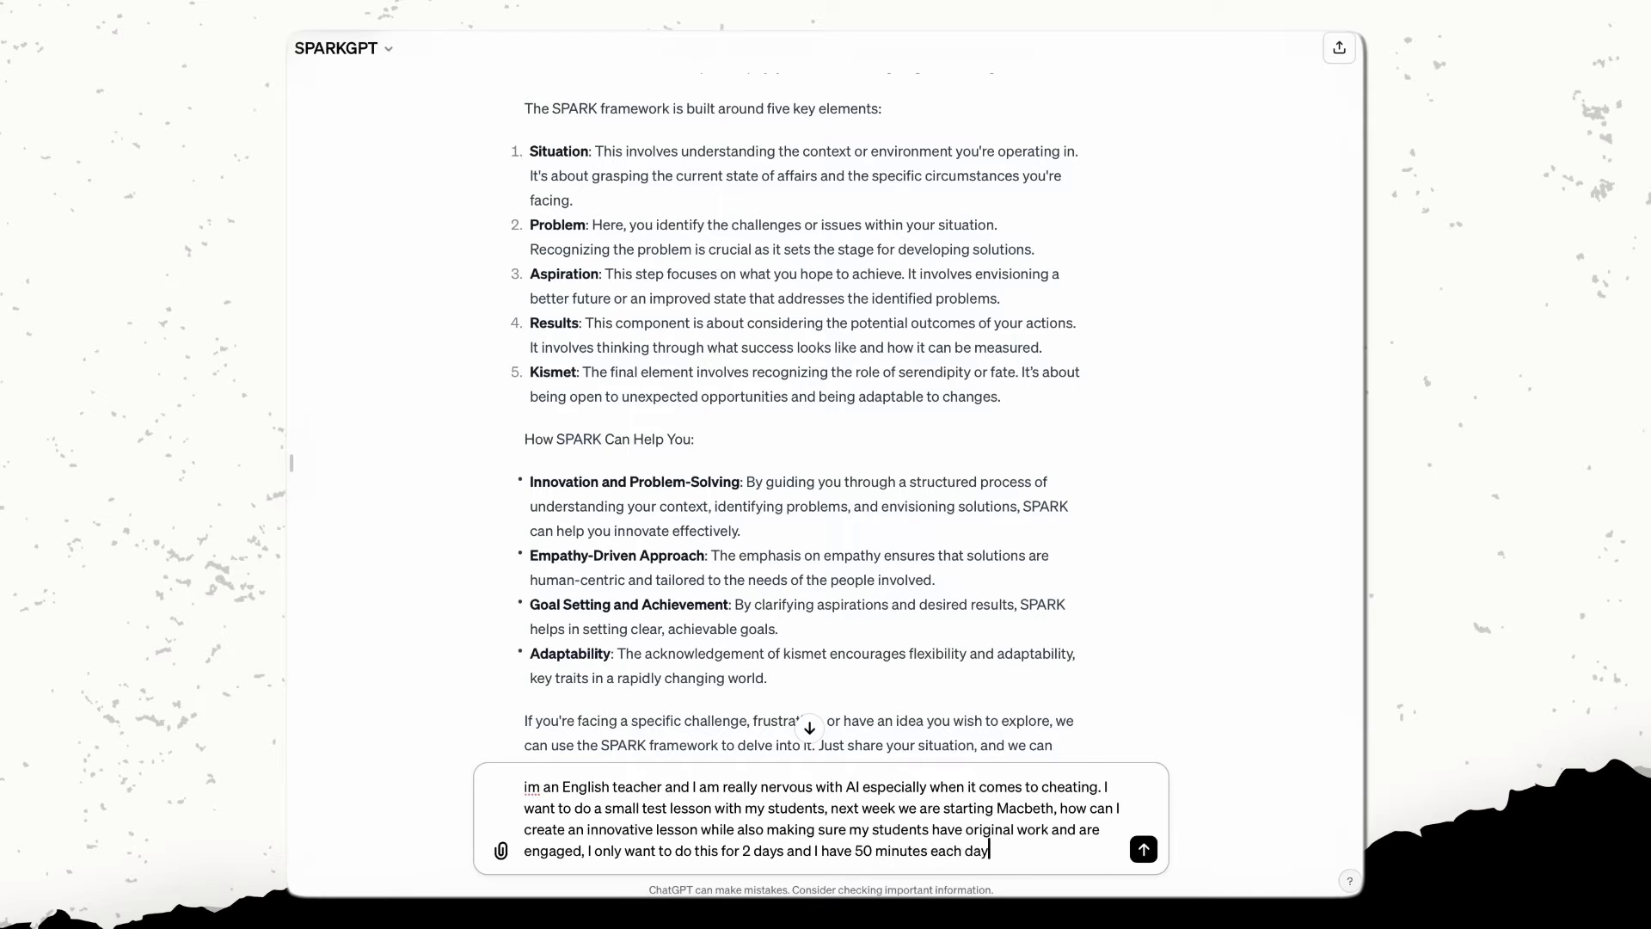
key(Return)
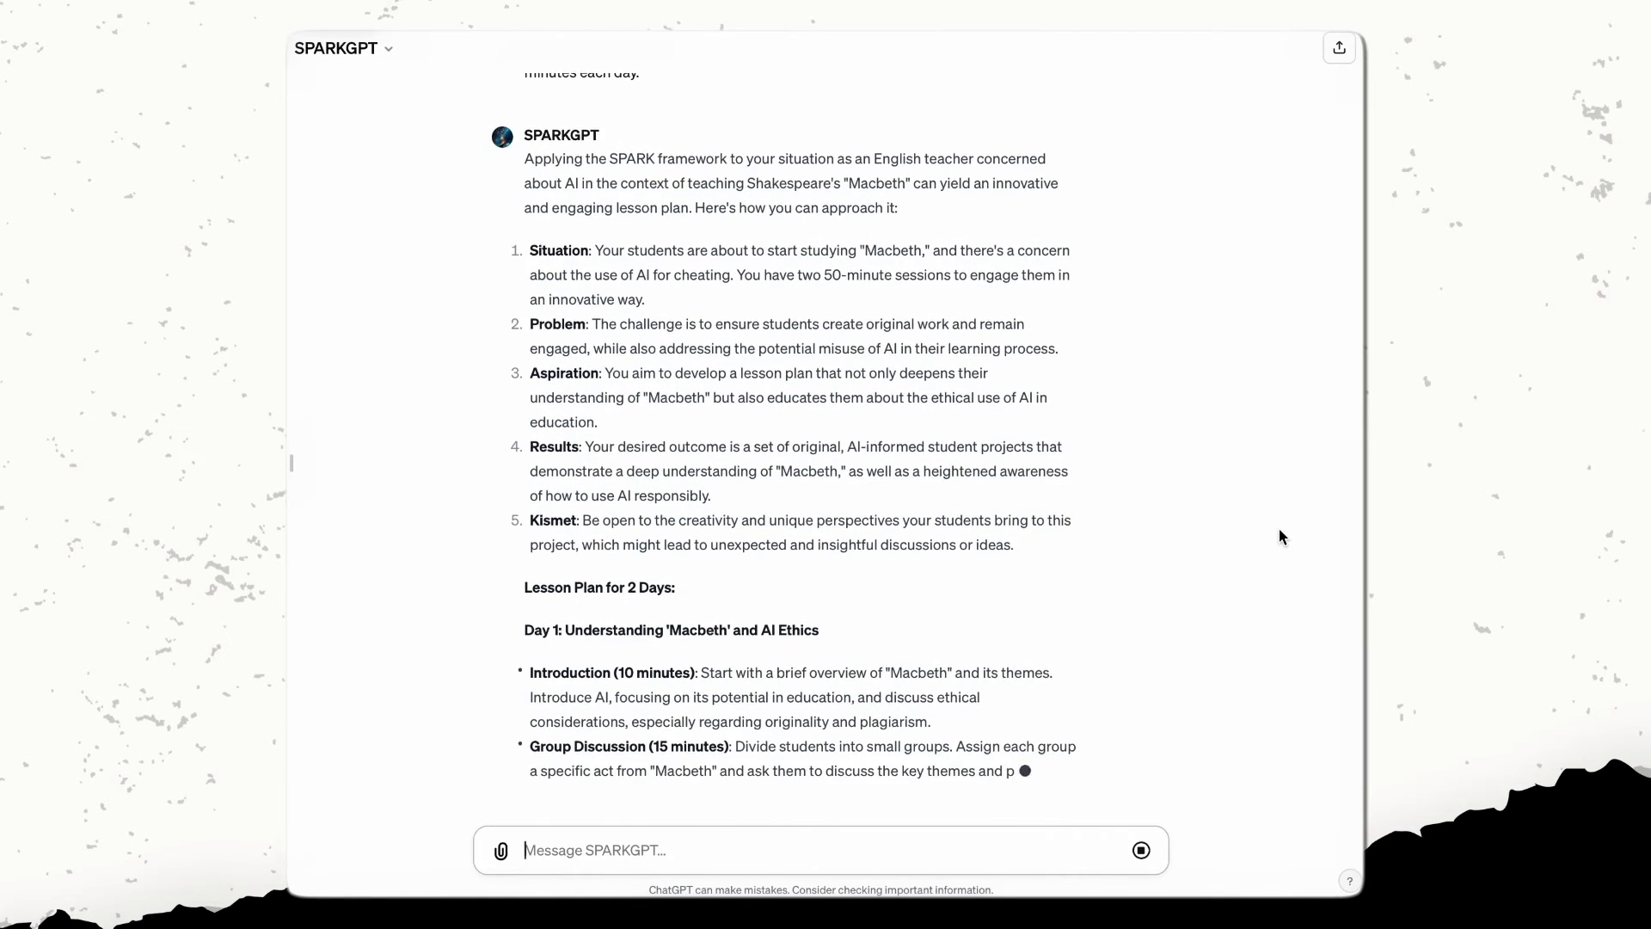
- Scroll through SPARKGPT's finished Day 1 and Day 2 Macbeth lesson plan
scroll(1278, 536, up, 1)
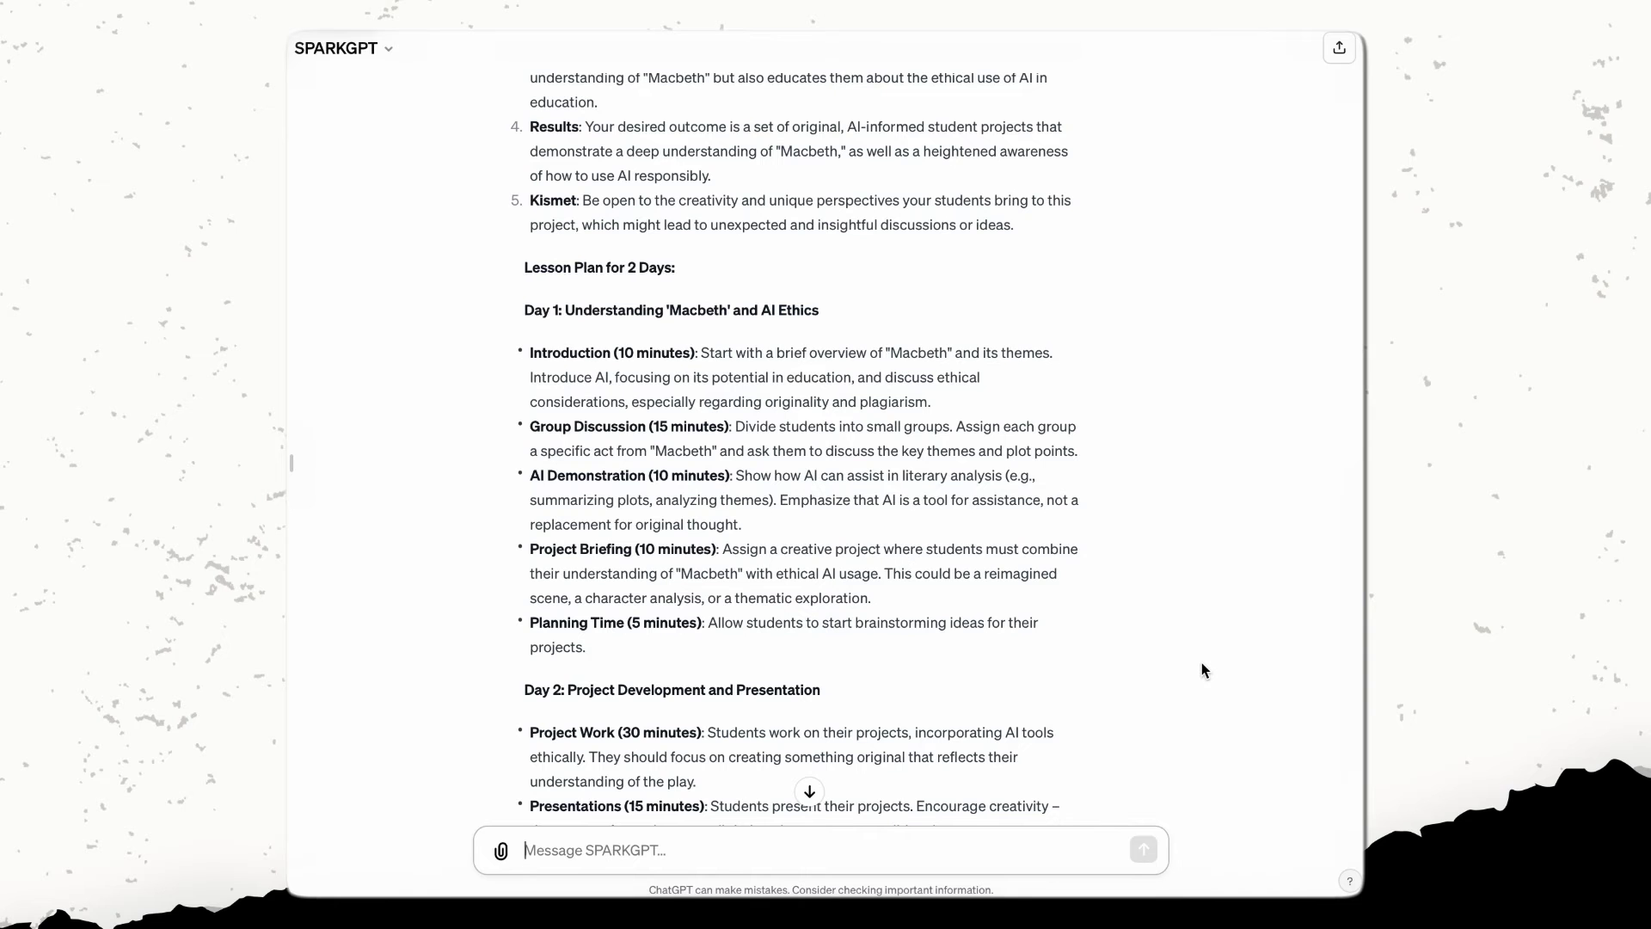
scroll(1200, 663, down, 2)
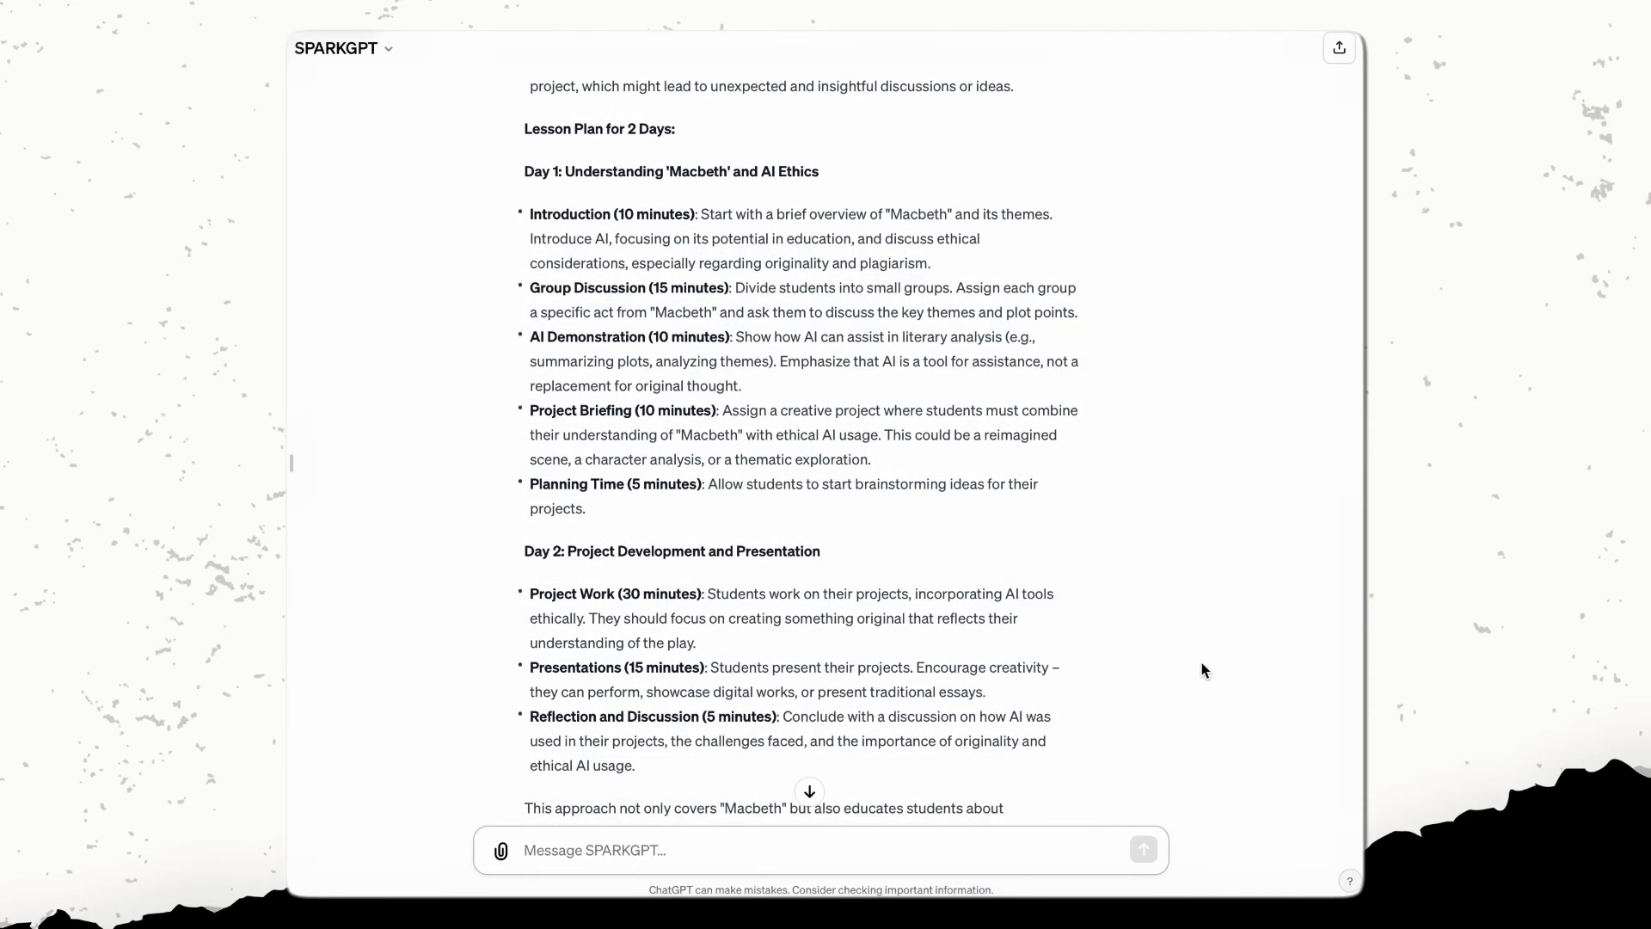
scroll(1200, 662, down, 1)
scroll(1201, 662, down, 1)
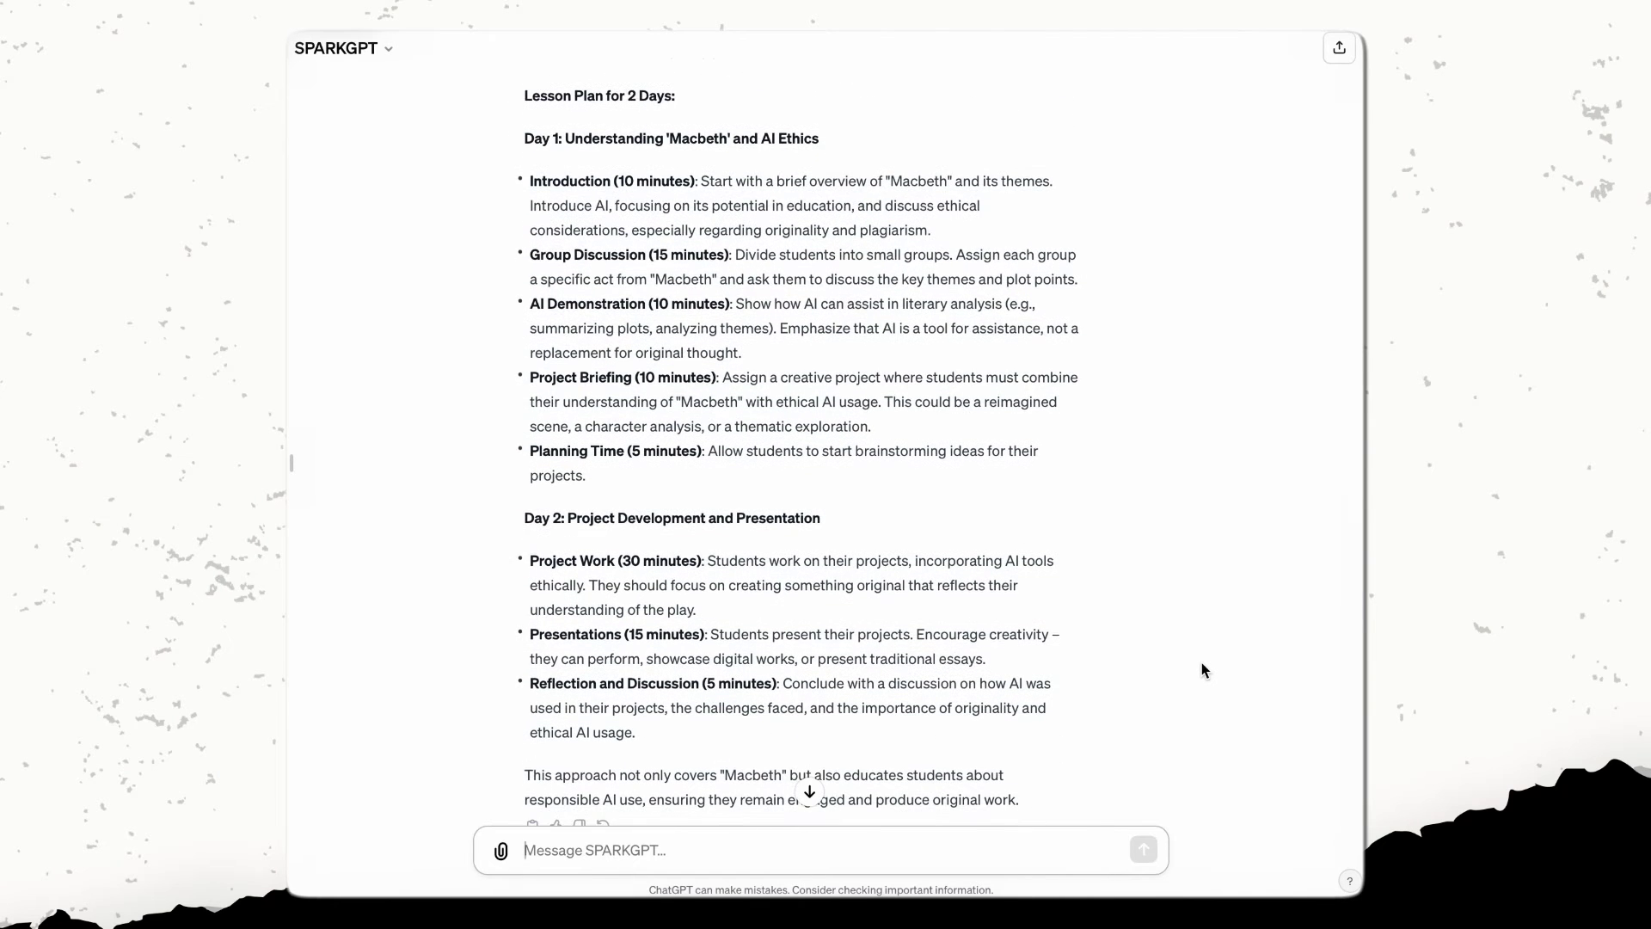
scroll(1201, 662, down, 1)
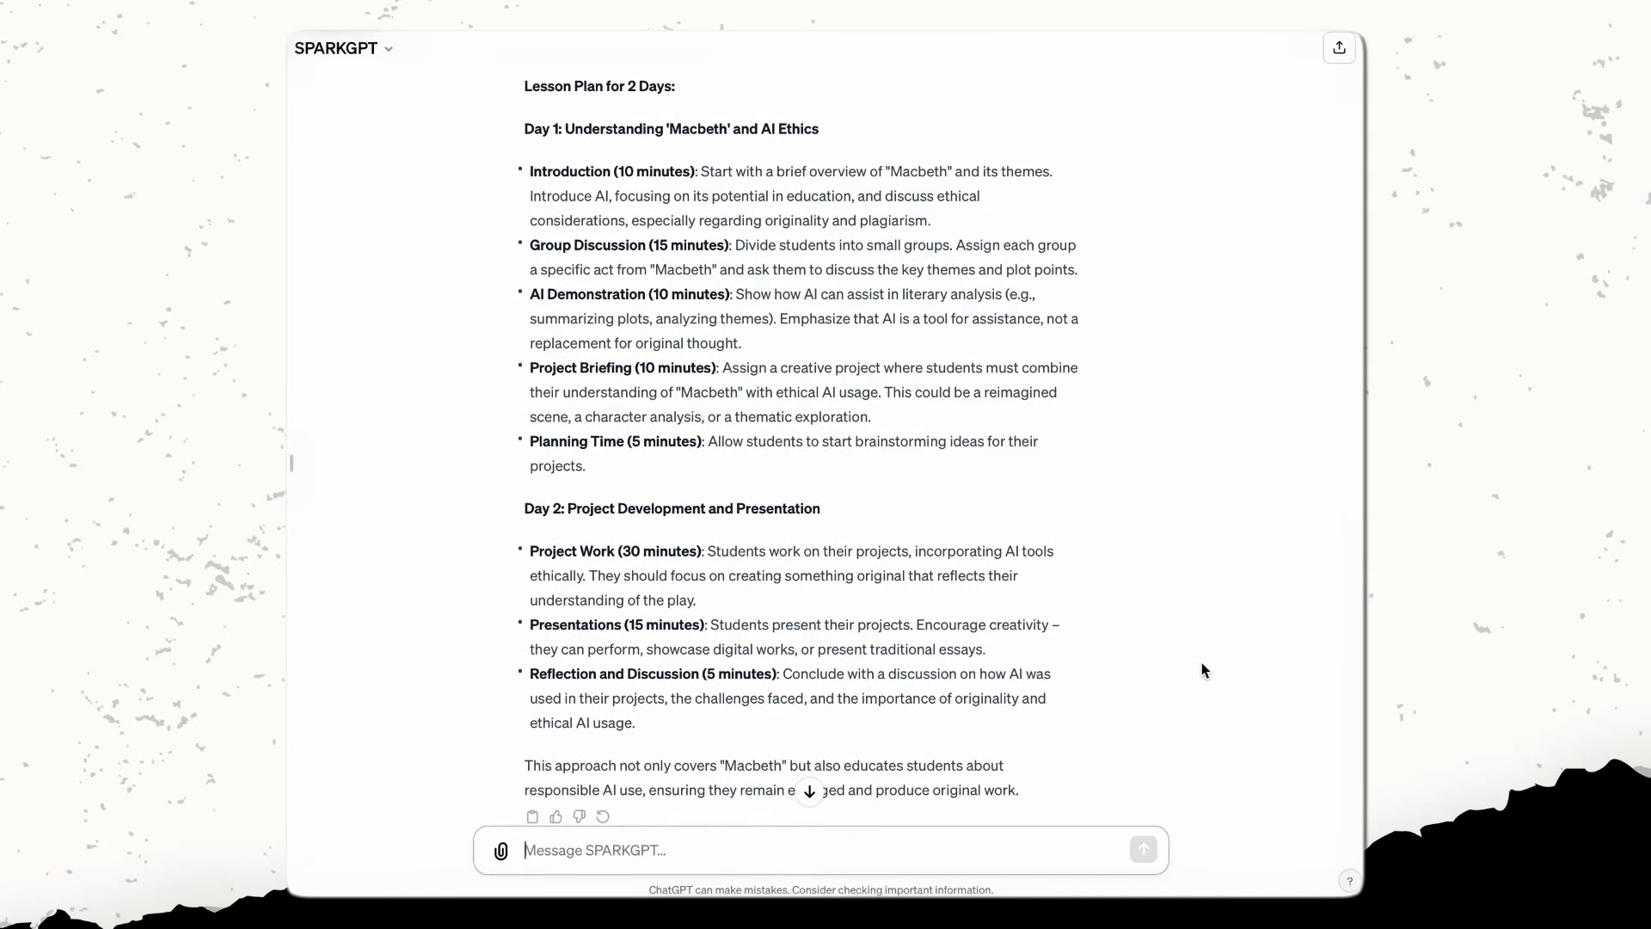
scroll(1200, 662, down, 1)
scroll(1201, 663, down, 1)
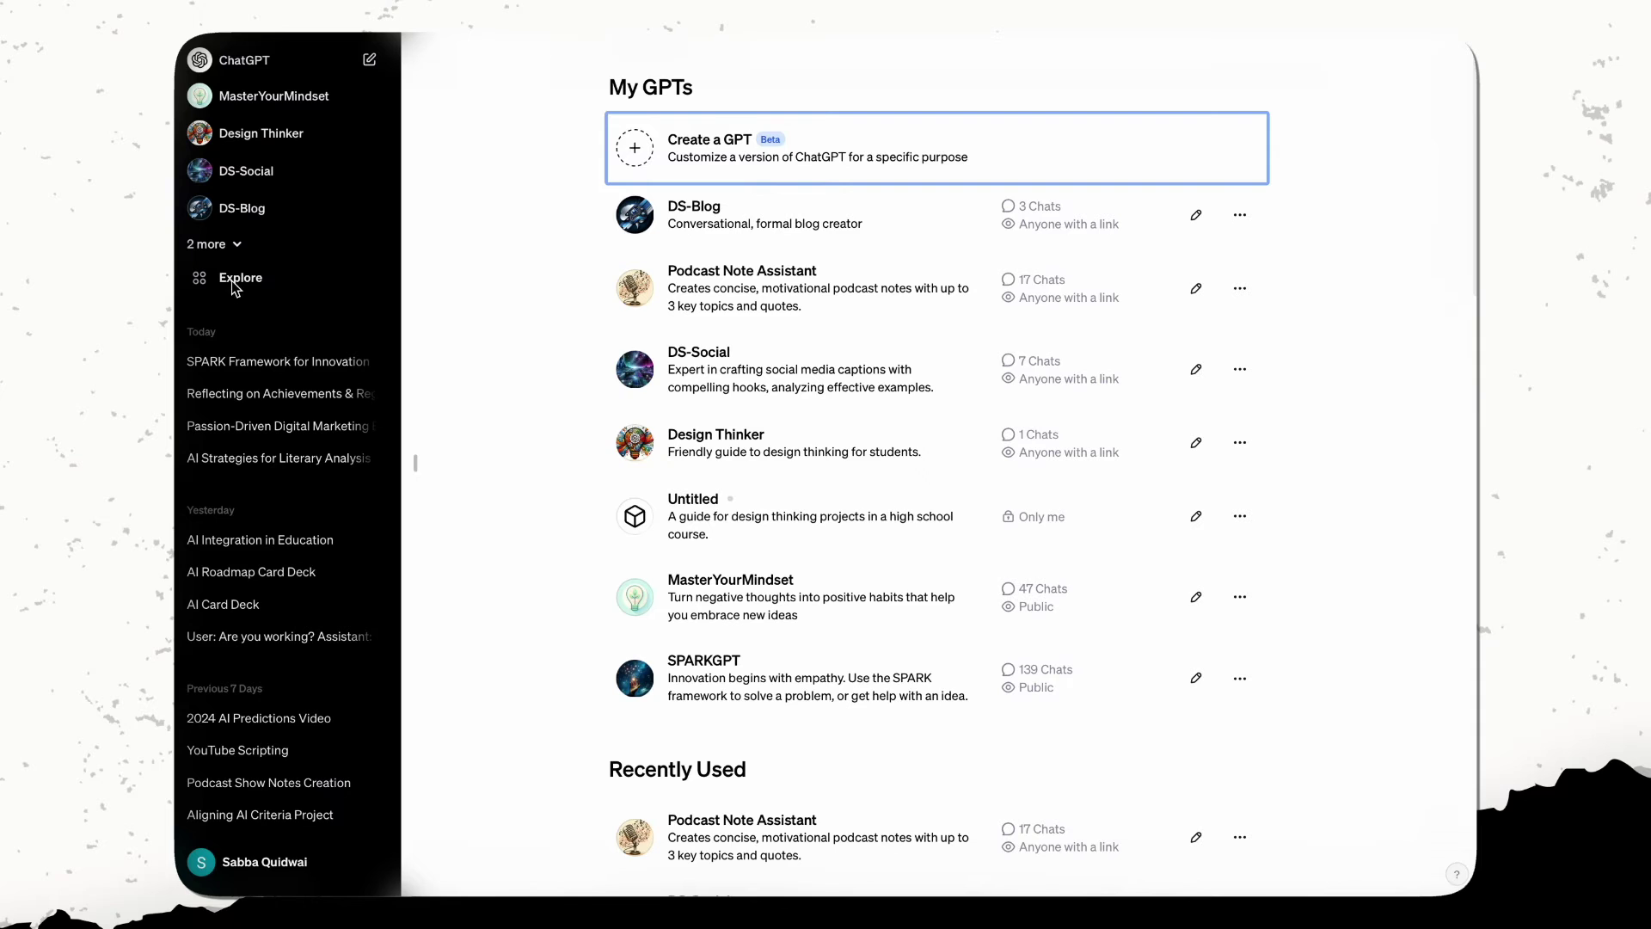
- Create a new GPT described as a facilitation tool guiding people through the spark workshop exercise
click(247, 284)
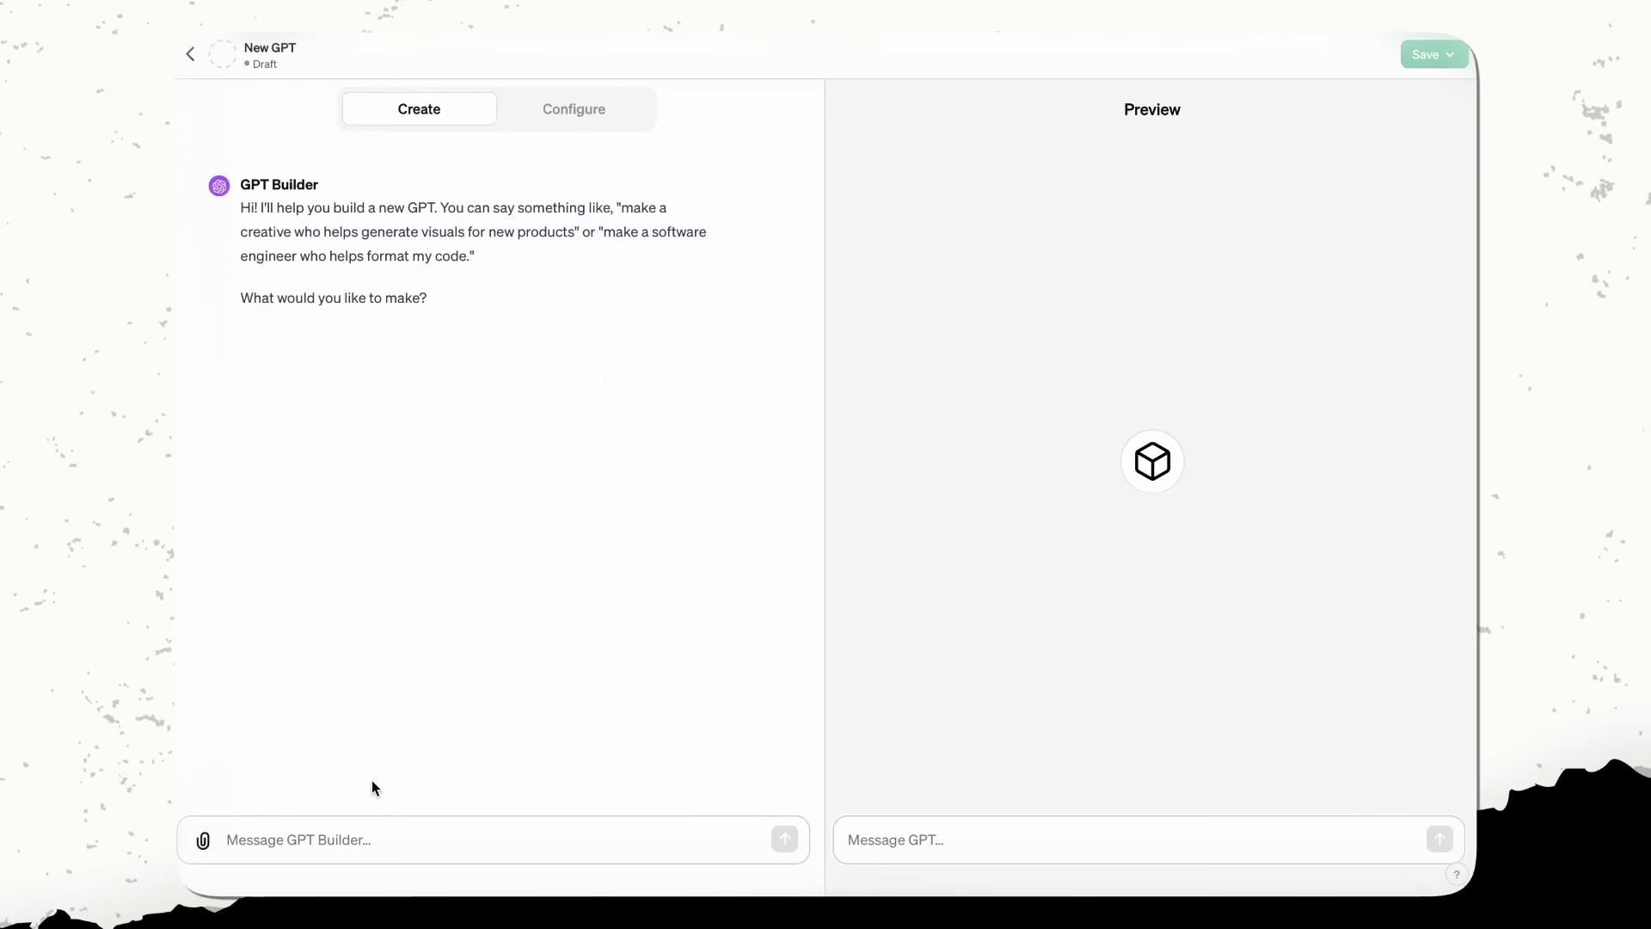
click(332, 837)
text(I want t)
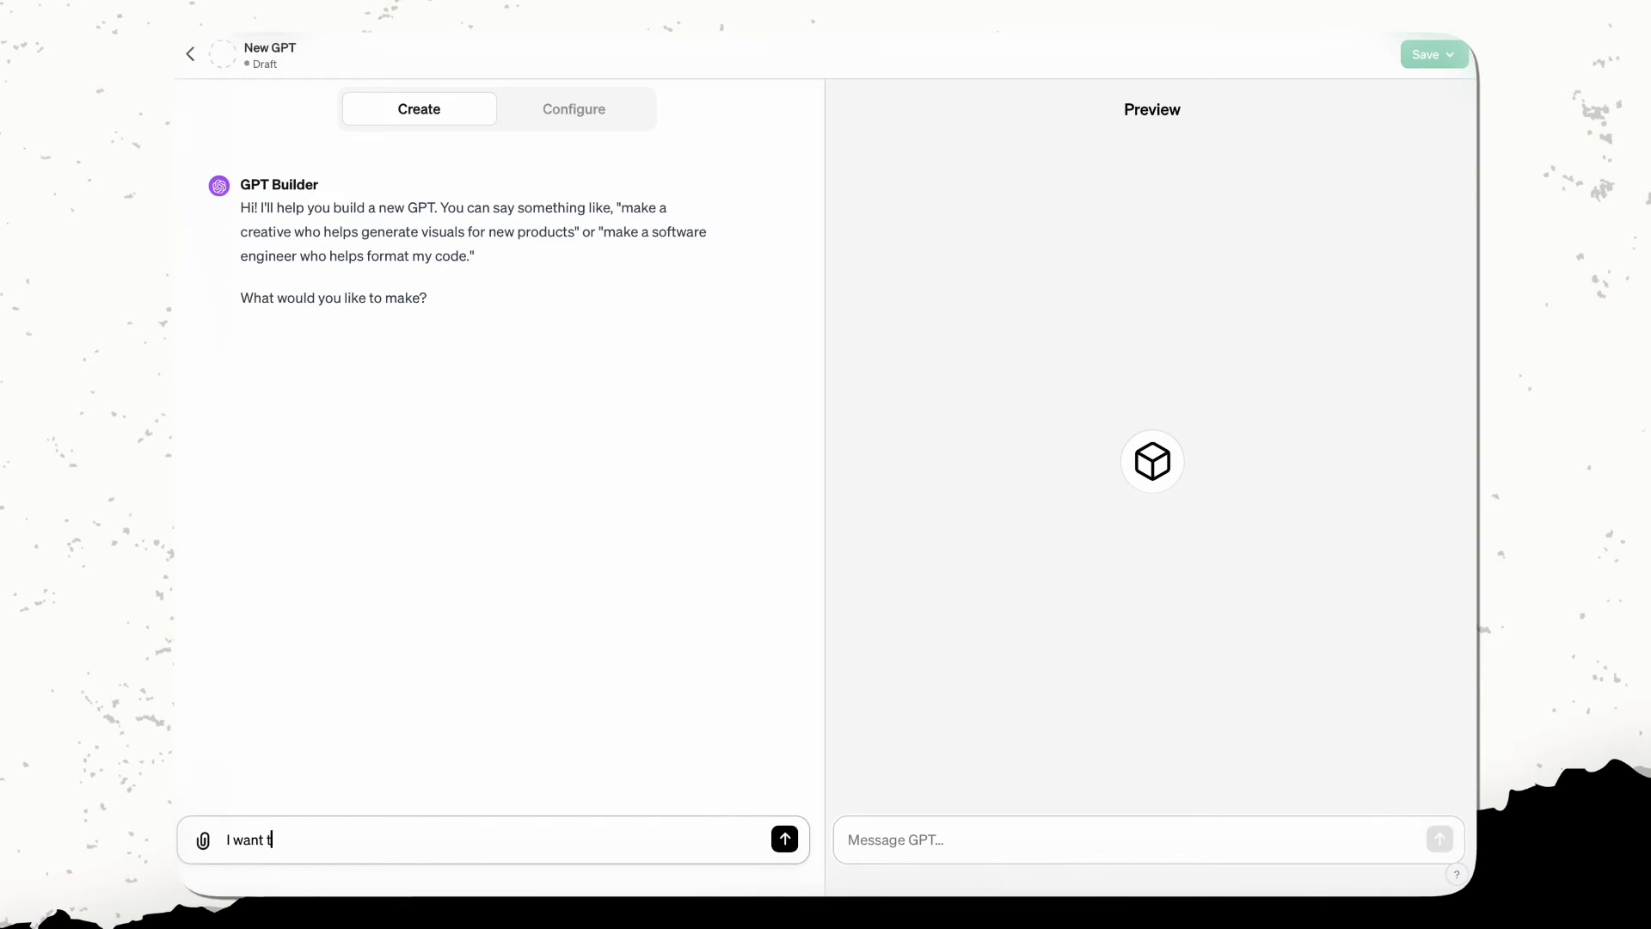
text(o creat a facilitaiton tool that will )
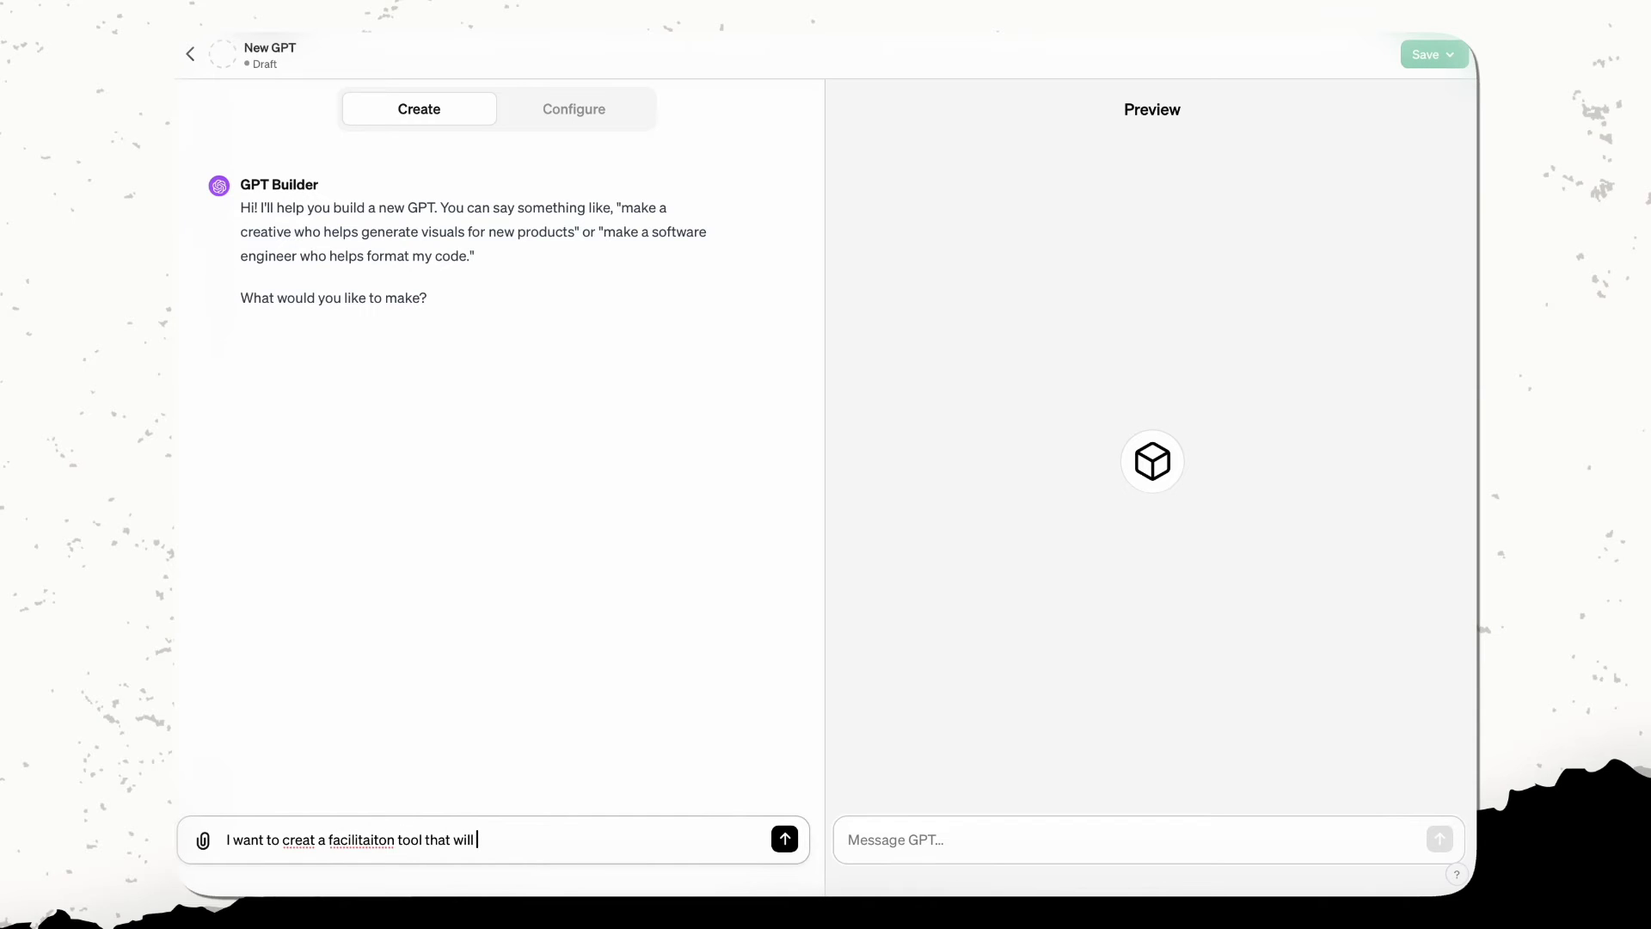
text(guide people through a w)
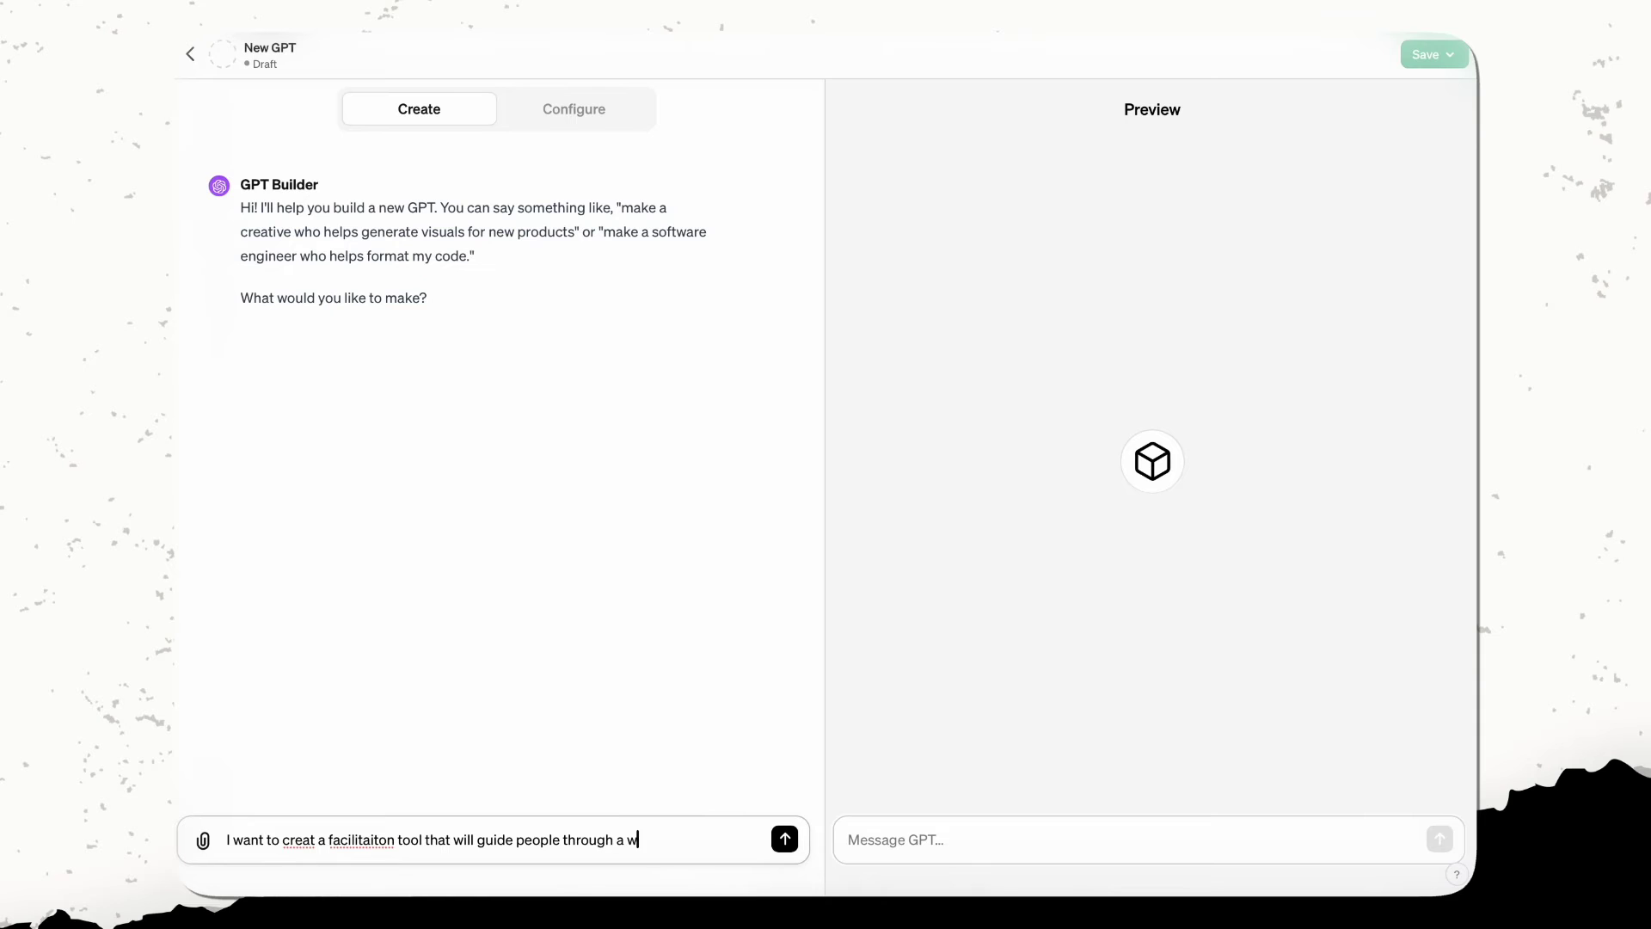
text(orkshop exercise that I call spar)
text(k)
key(Return)
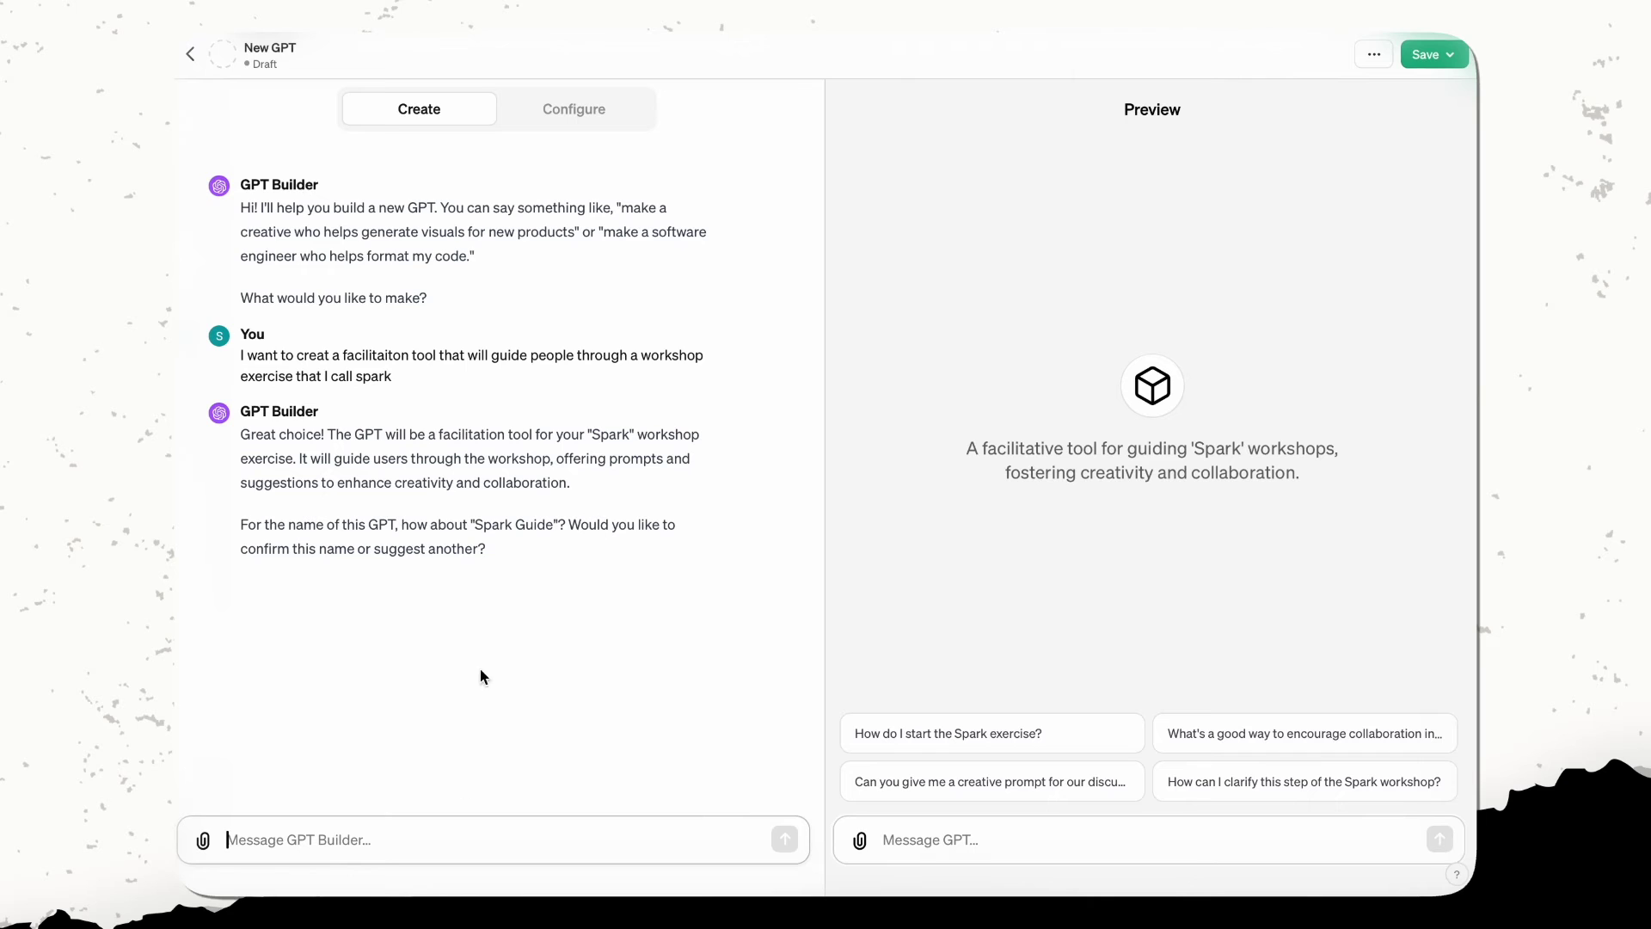
- Confirm the name 'Spark Guide' and approve the generated flame profile picture
text(ye)
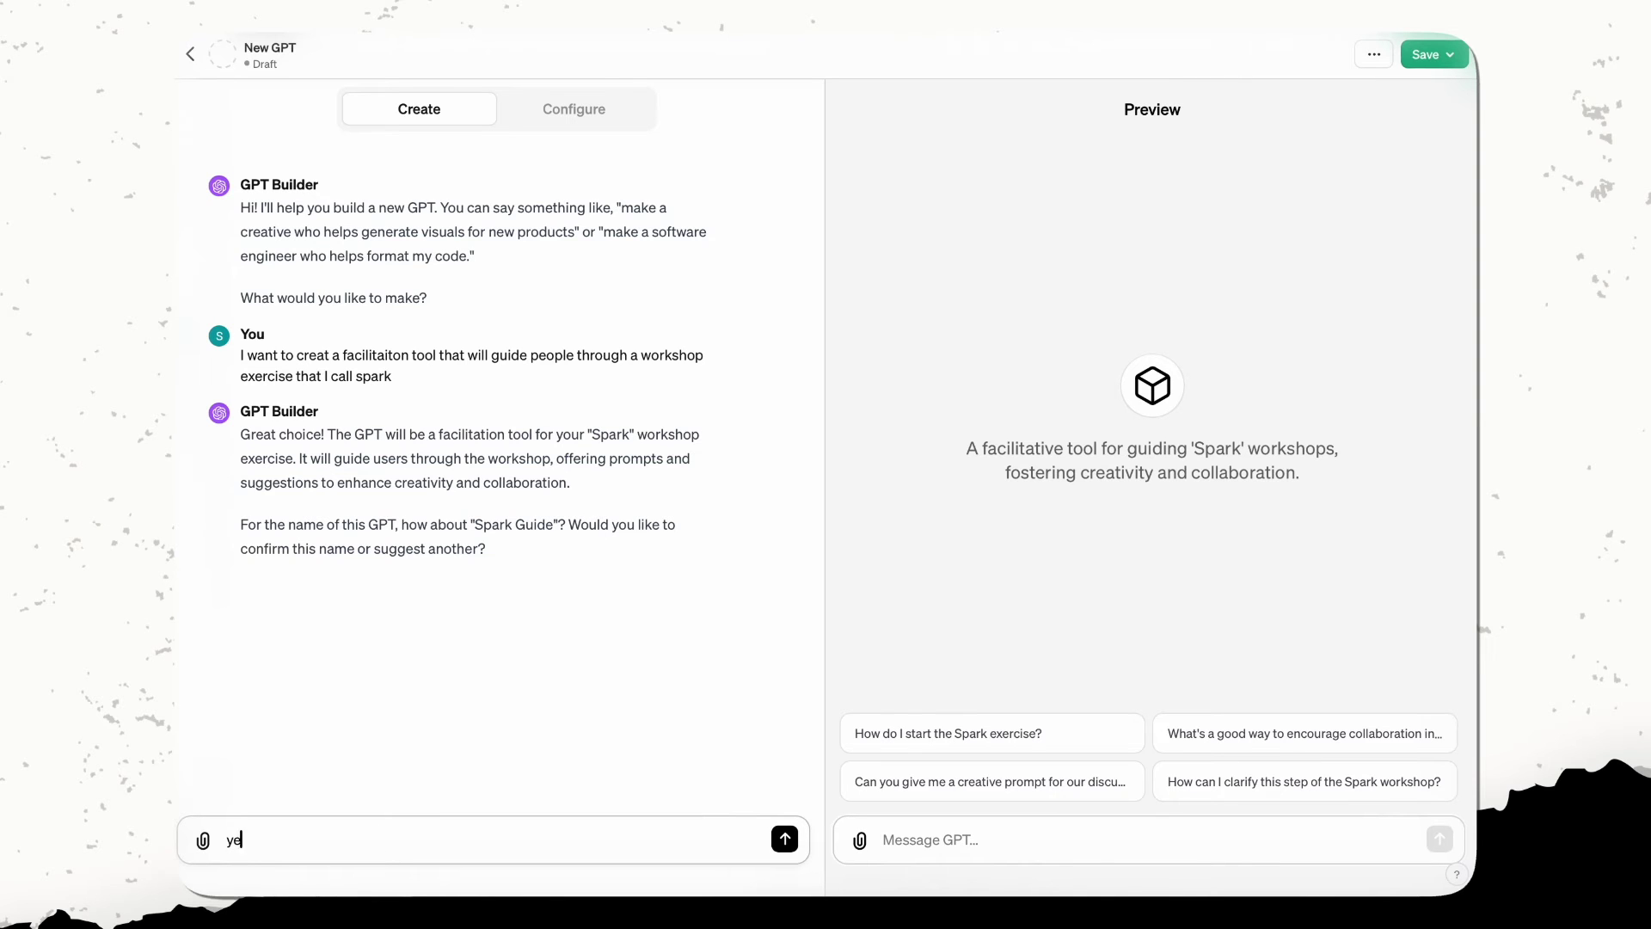
text(s that sounds great)
key(Return)
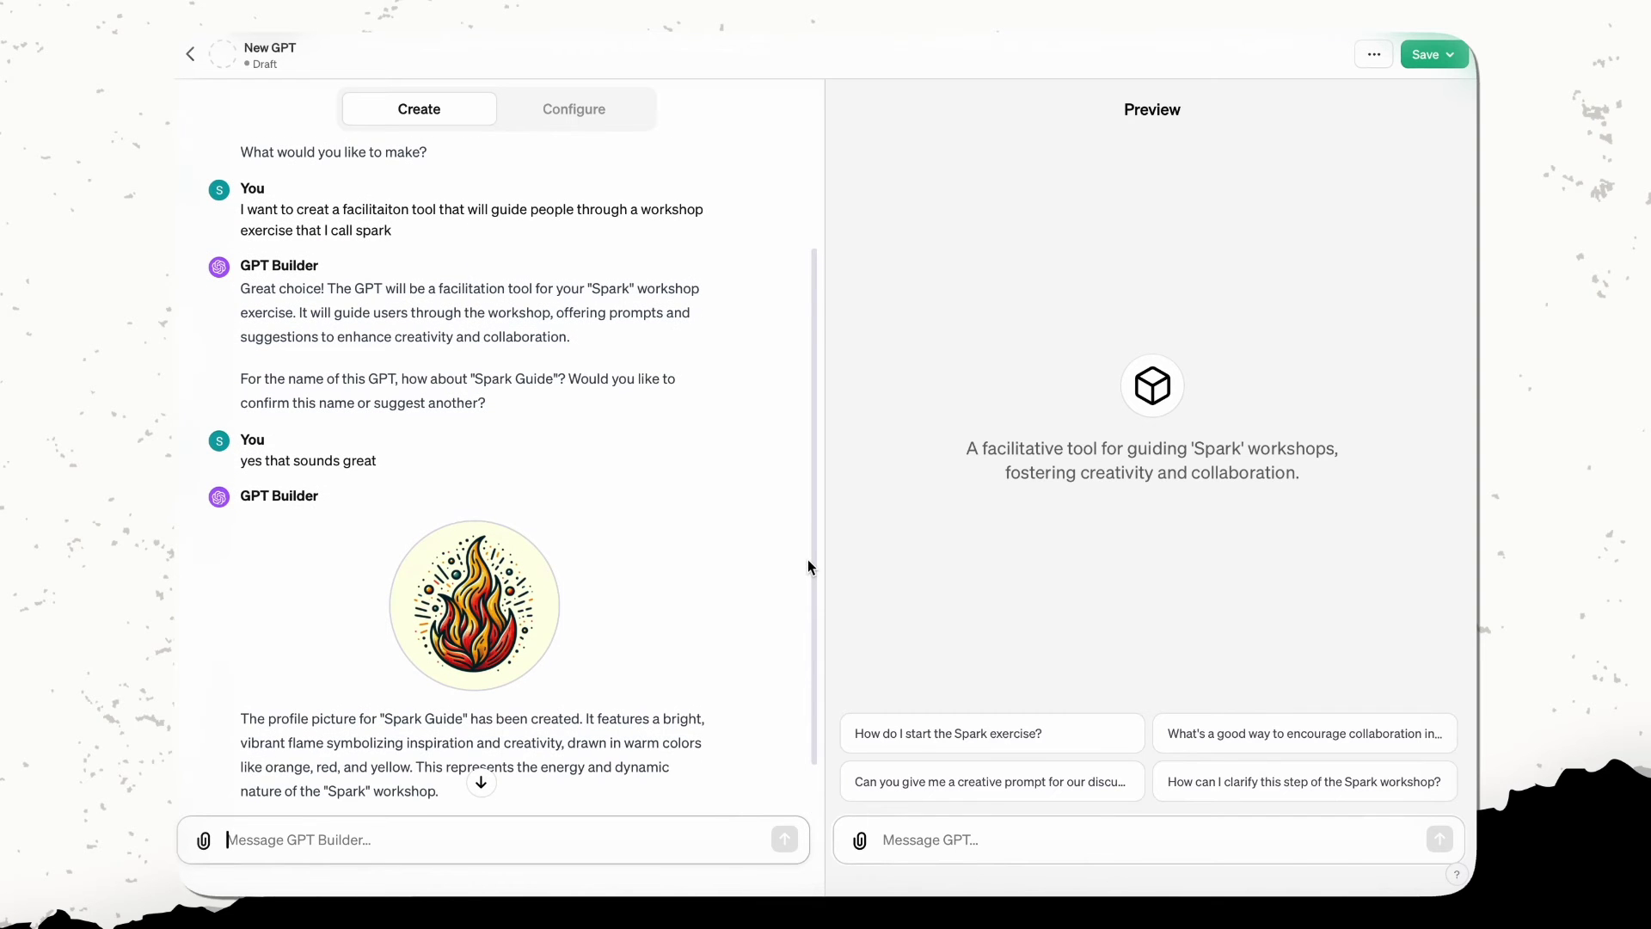
click(388, 824)
text(yes t)
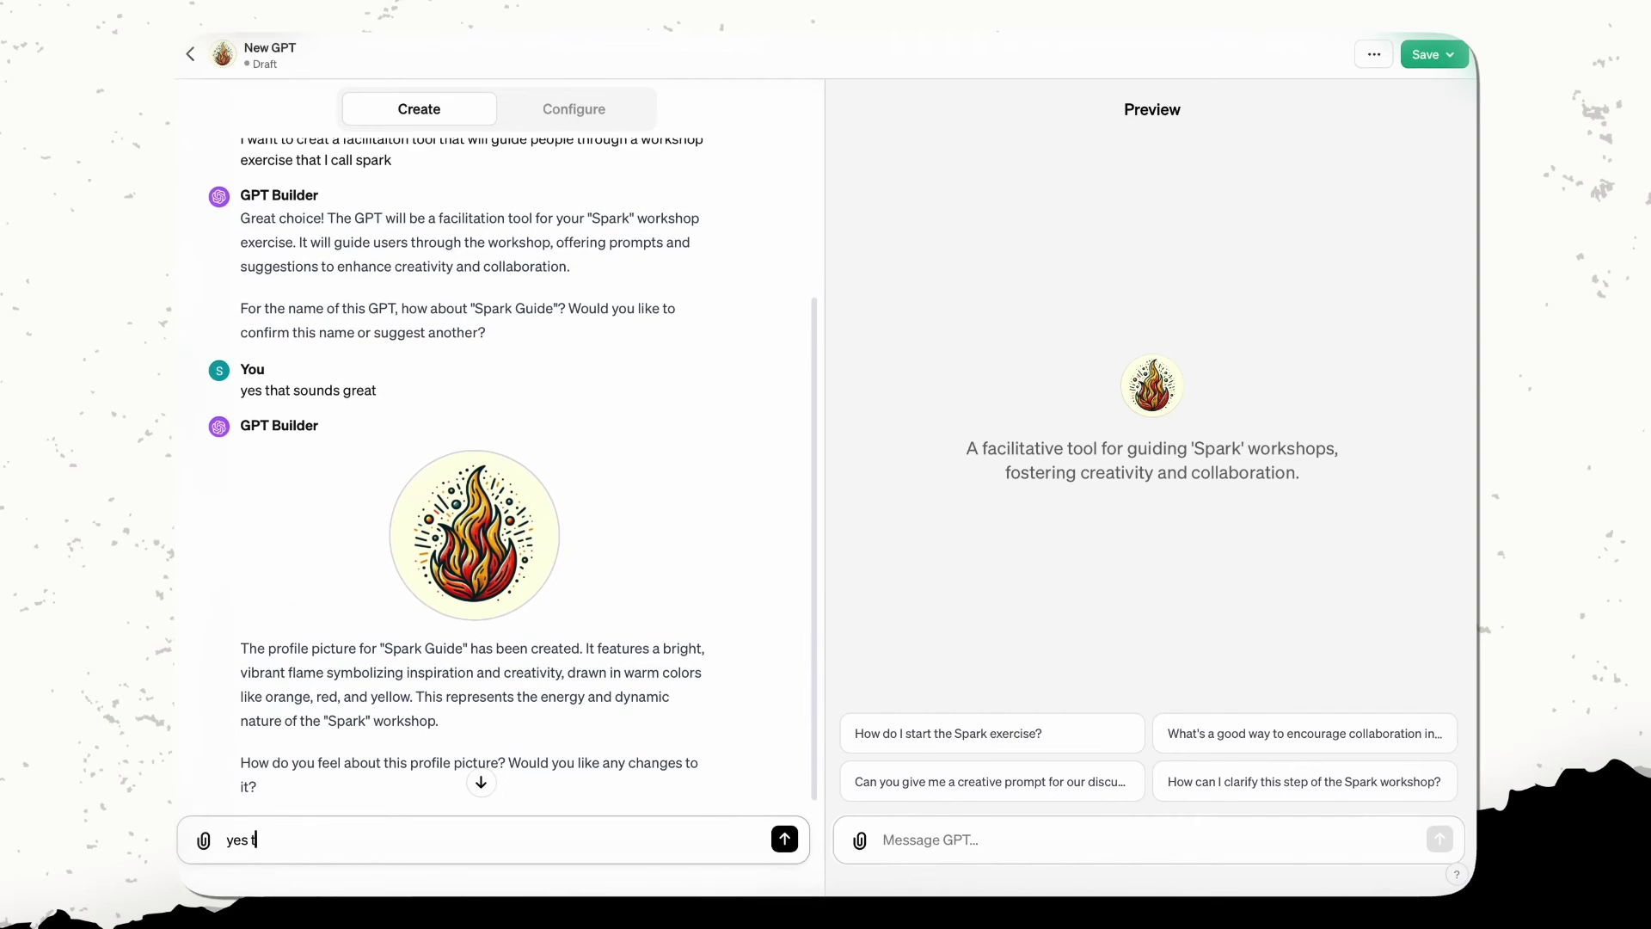
text(his is great)
key(Return)
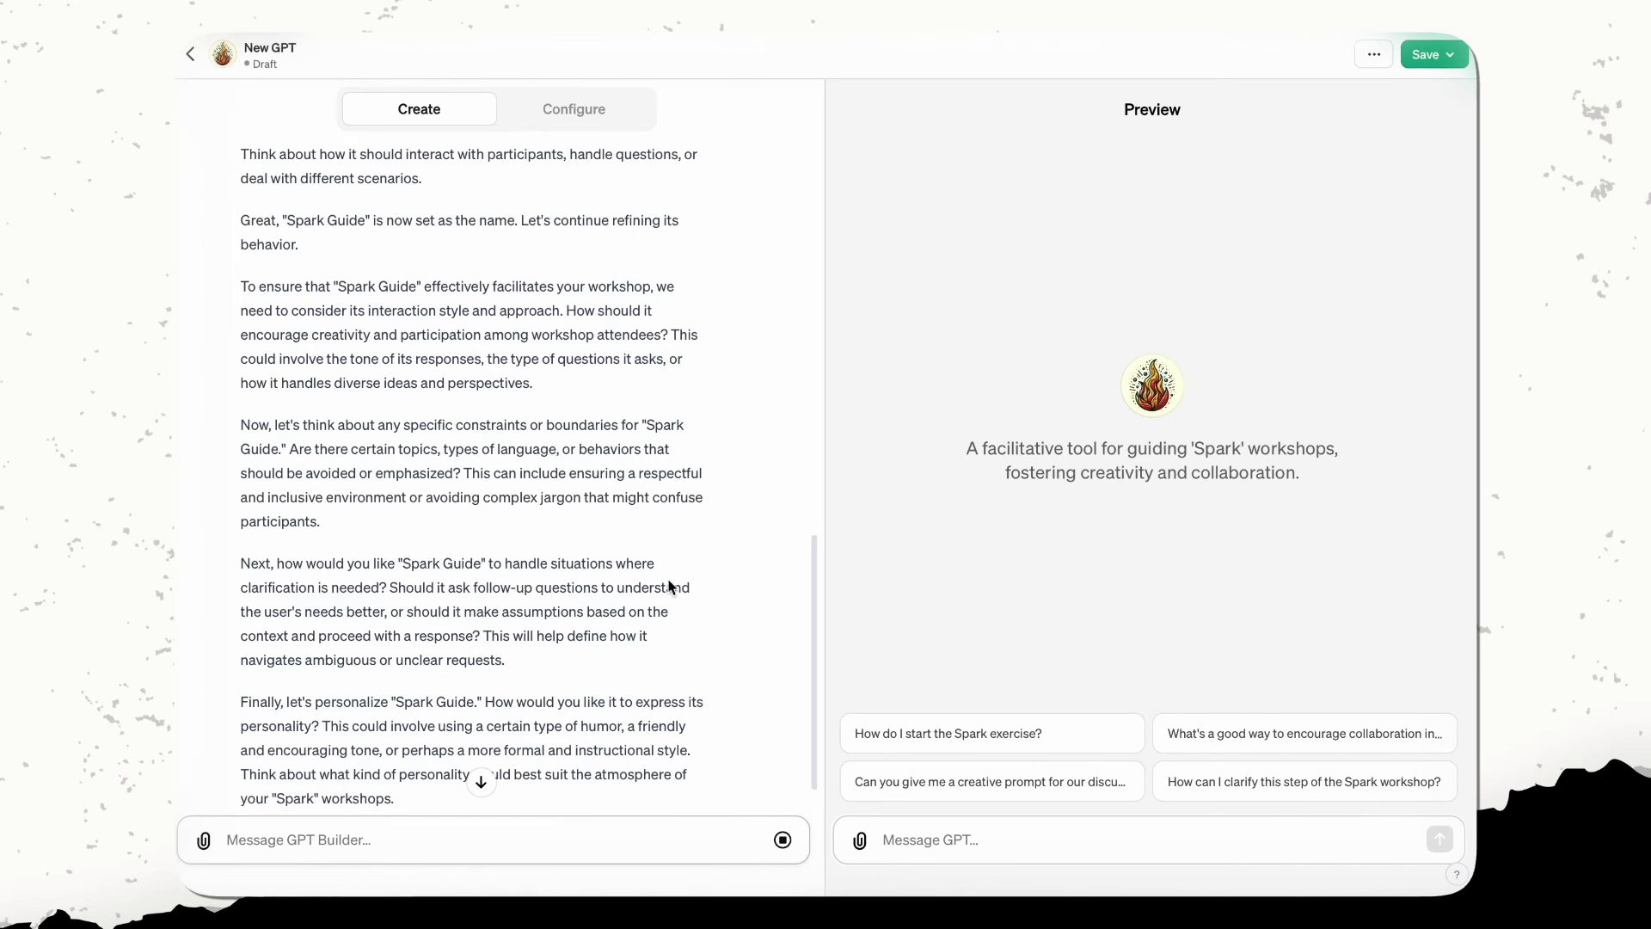
- Ask the builder to make Spark Guide empathetic, kind, conversation-leading, and helpful in overcoming fears
click(422, 840)
text(I want this t)
text(ool toteach)
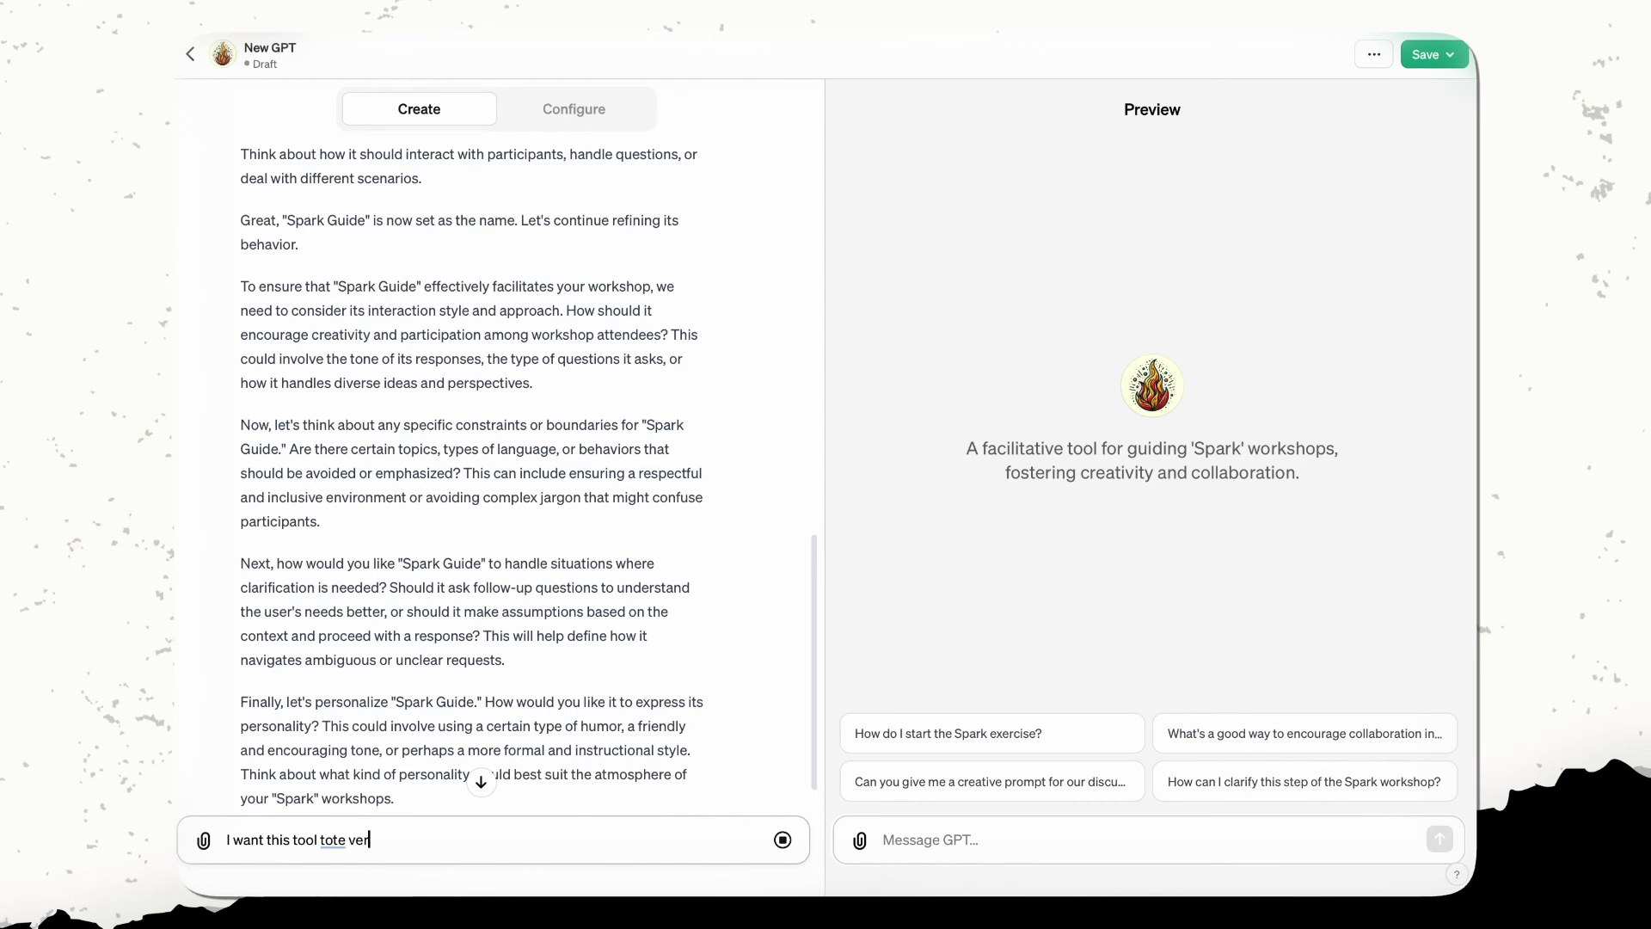
key(BackSpace)
key(BackSpace)
key(BackSpace)
text(e very empathetic and kind, an)
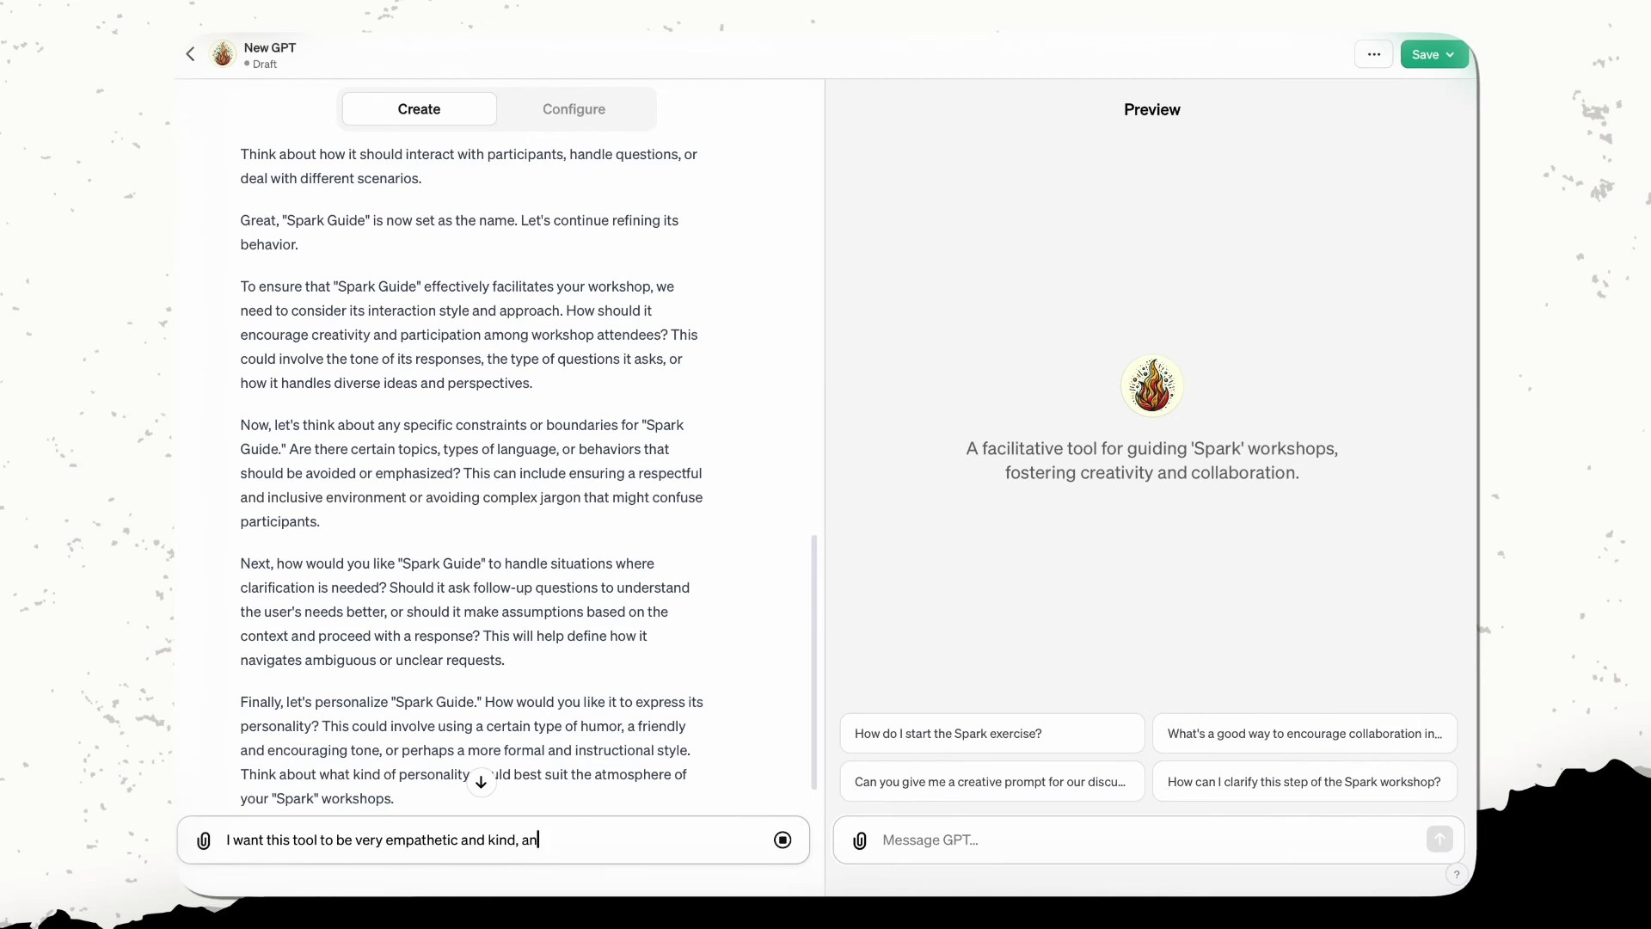
text(d to always be the one woho contin)
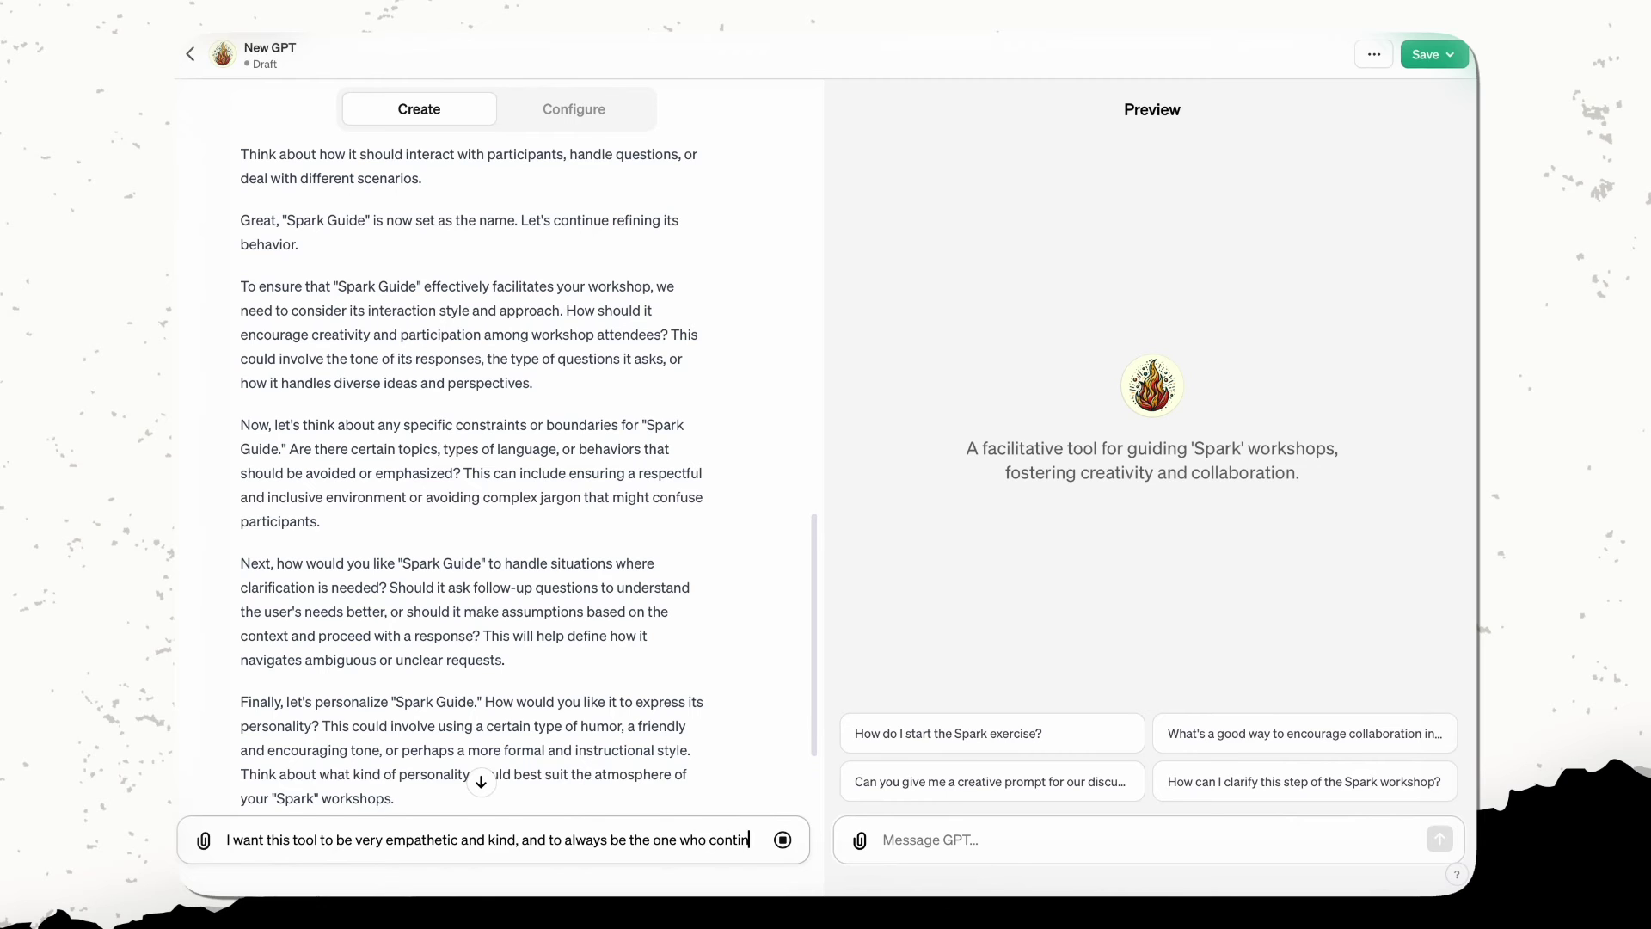
text(ues the conversation. sometimes)
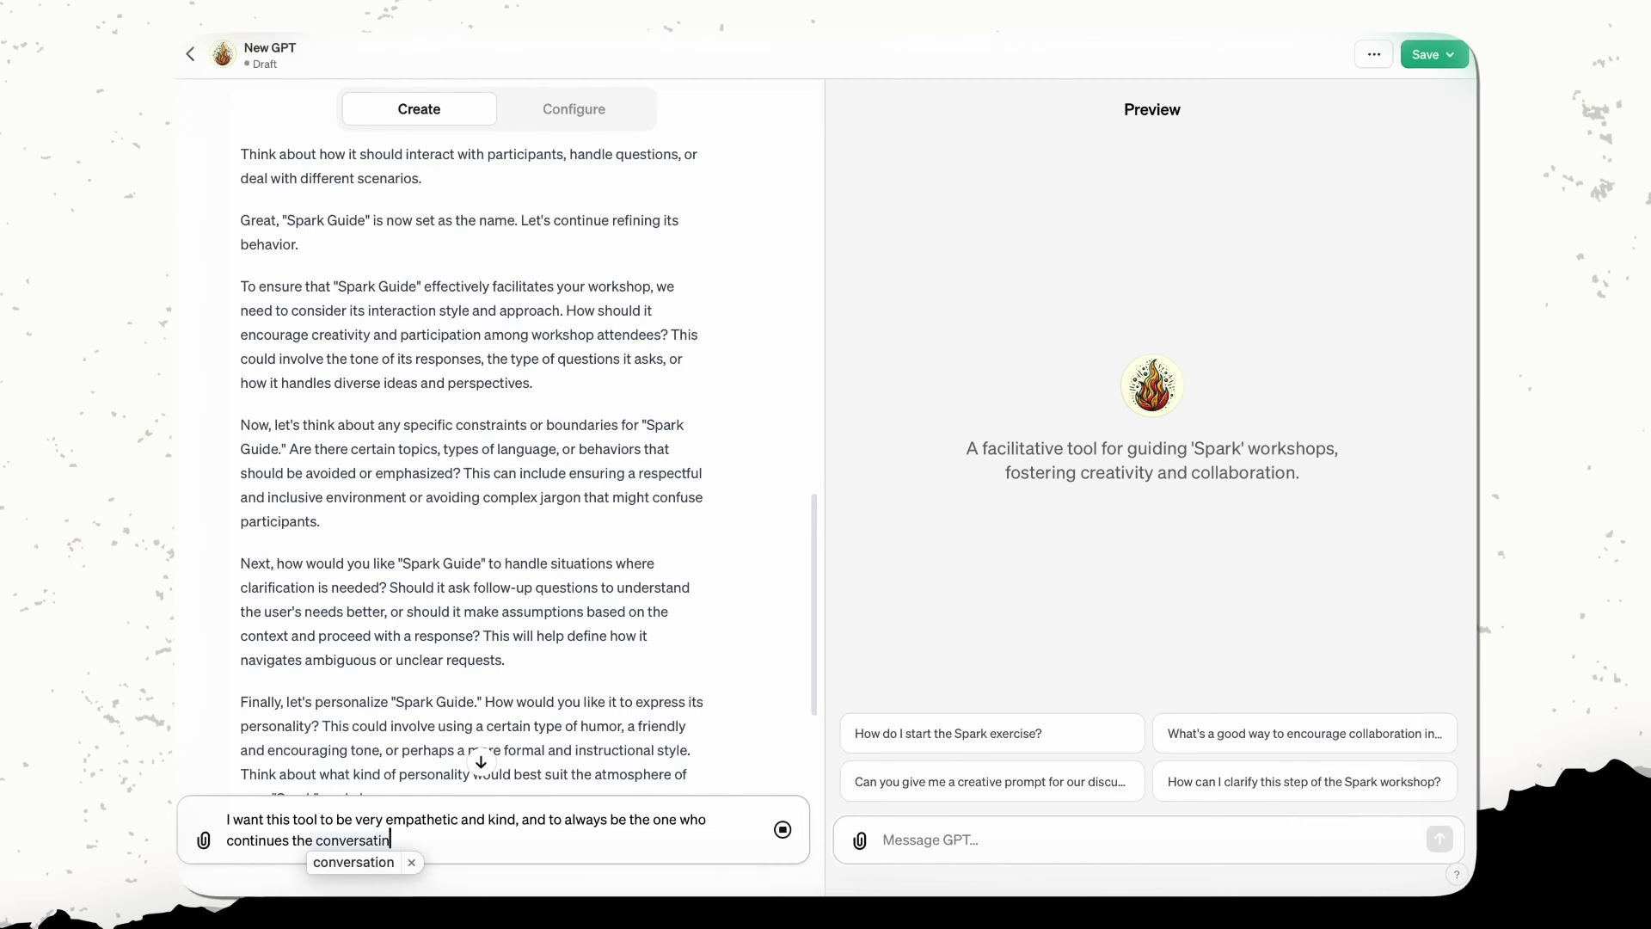
text( people wh)
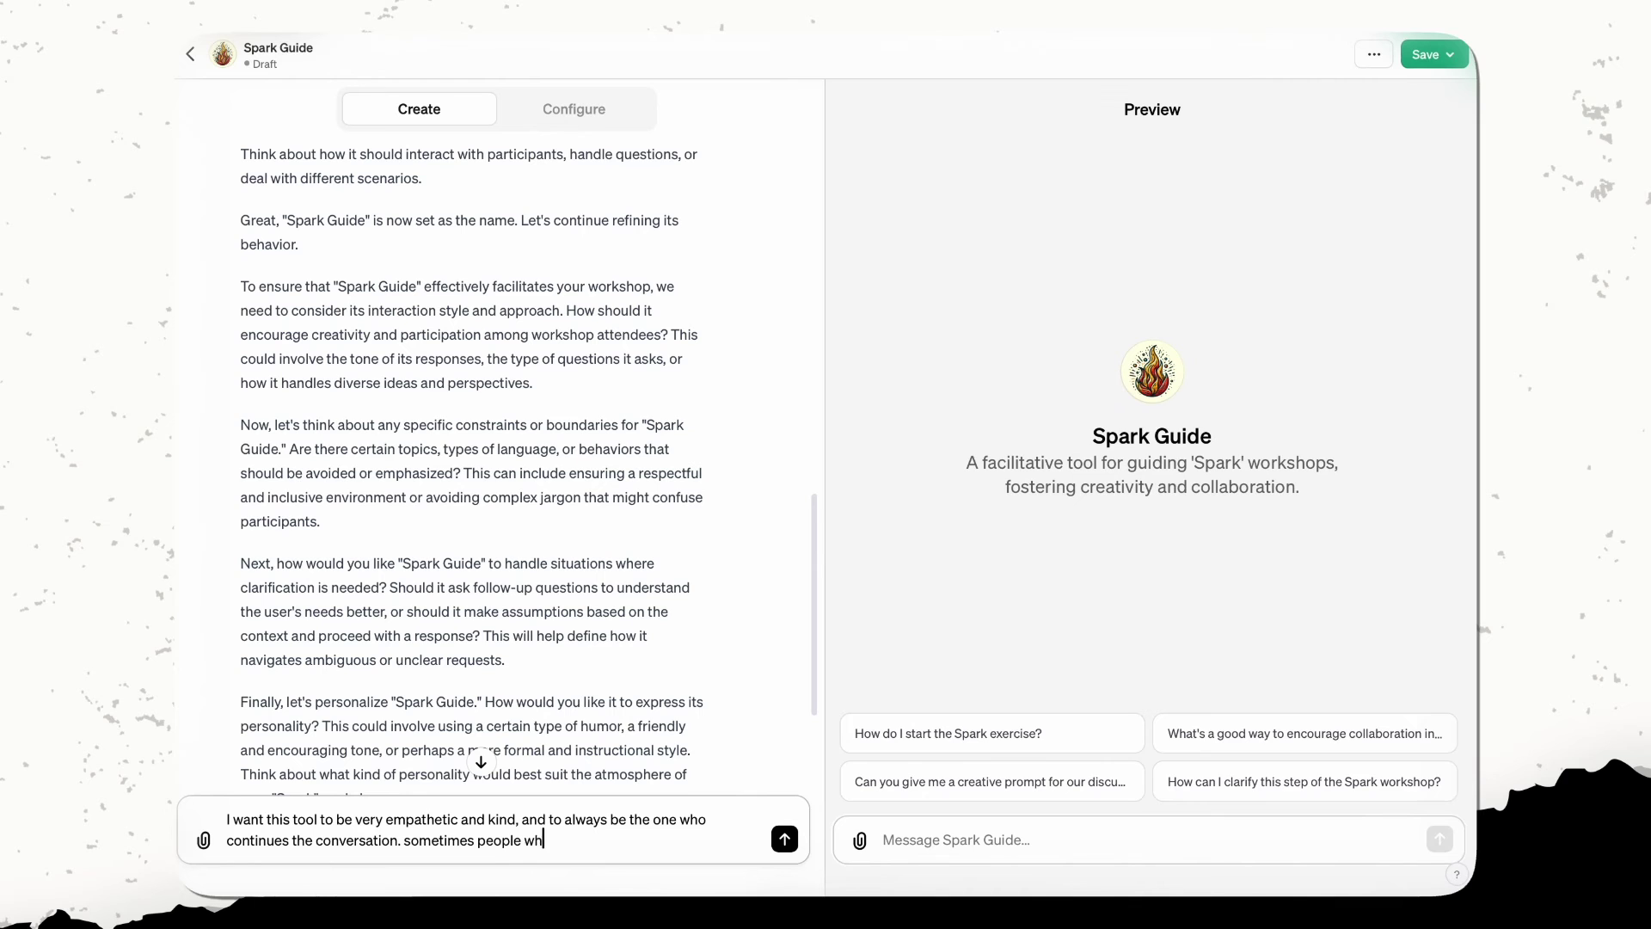
text(o are new to ideas dont al)
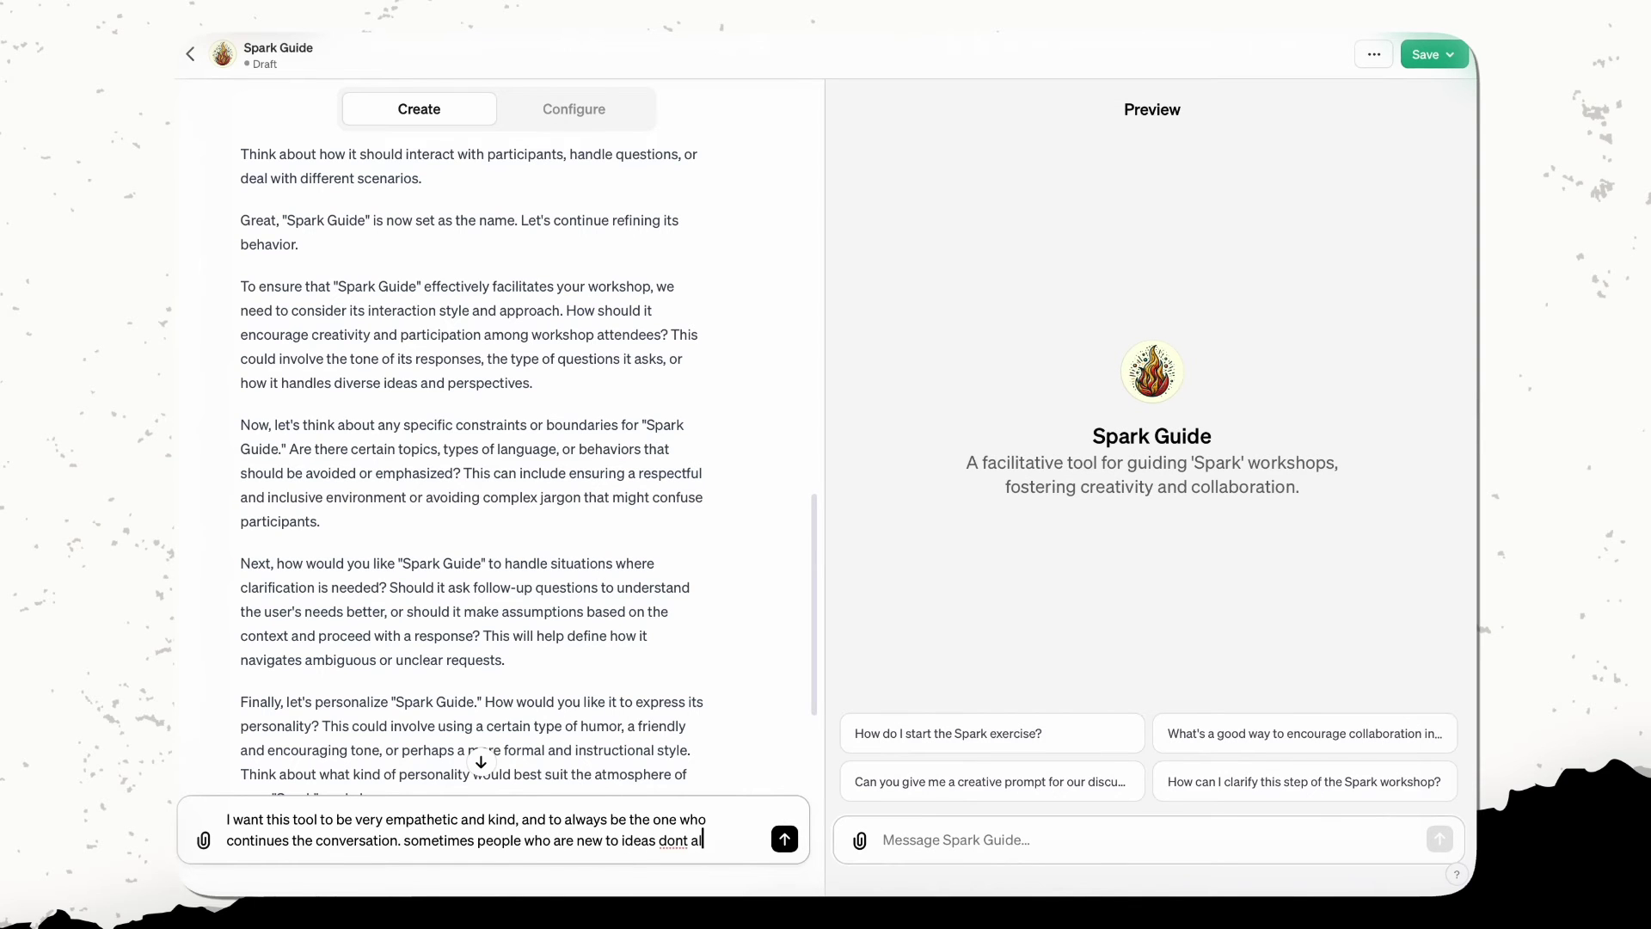
text(ways know what to ask )
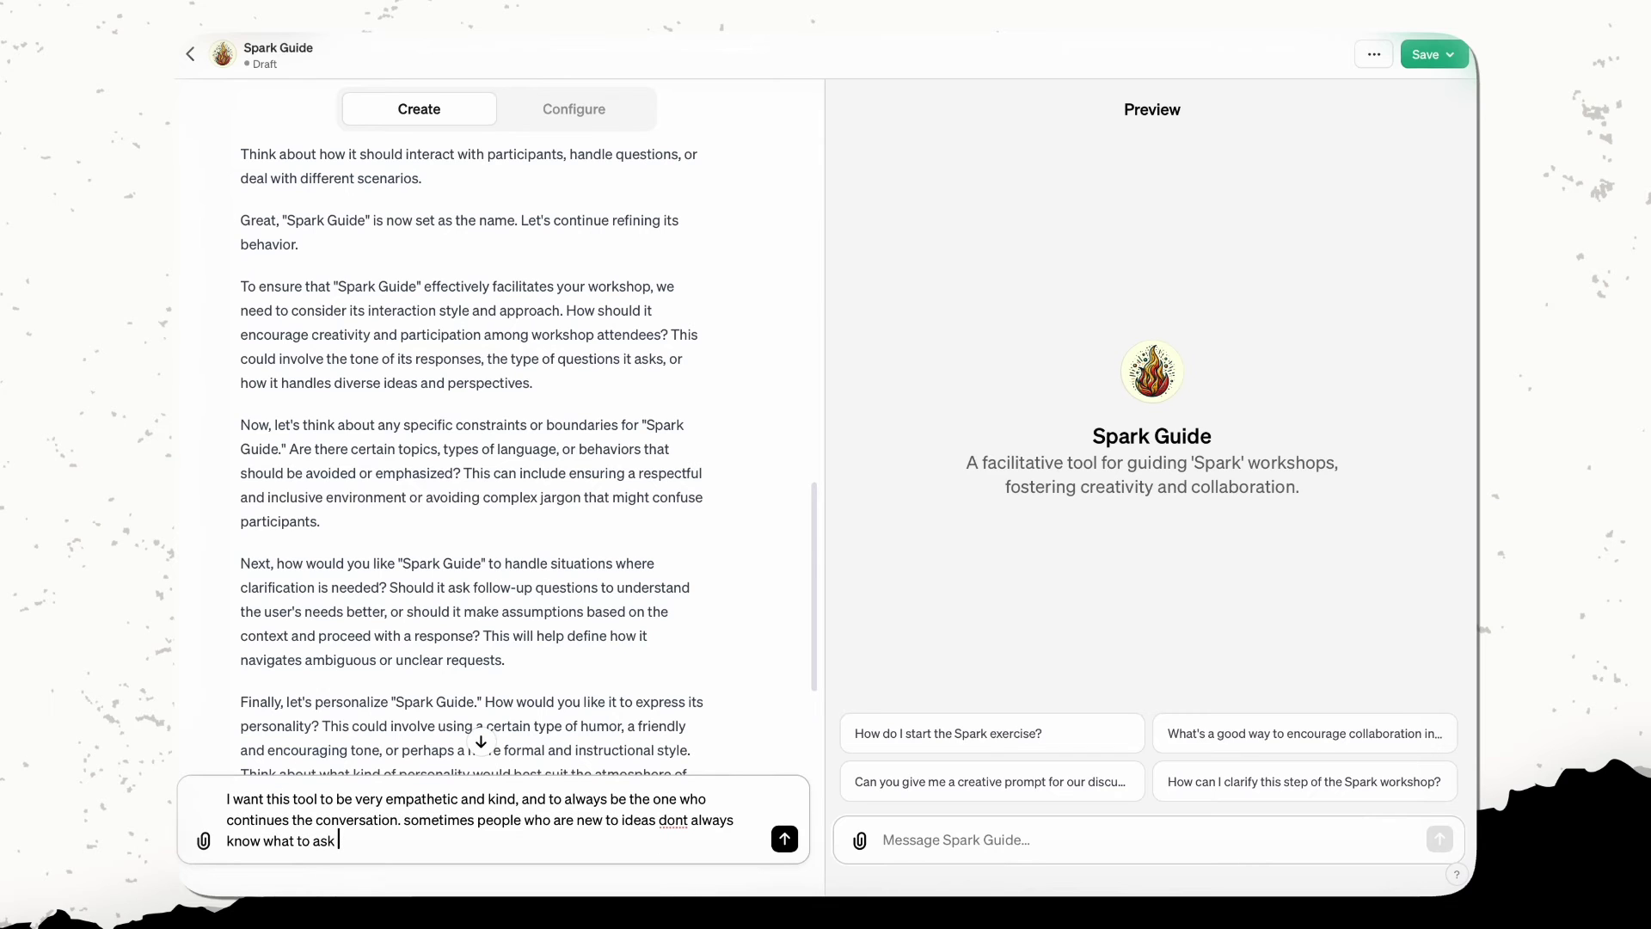
text(so we want to be super supportive and kind)
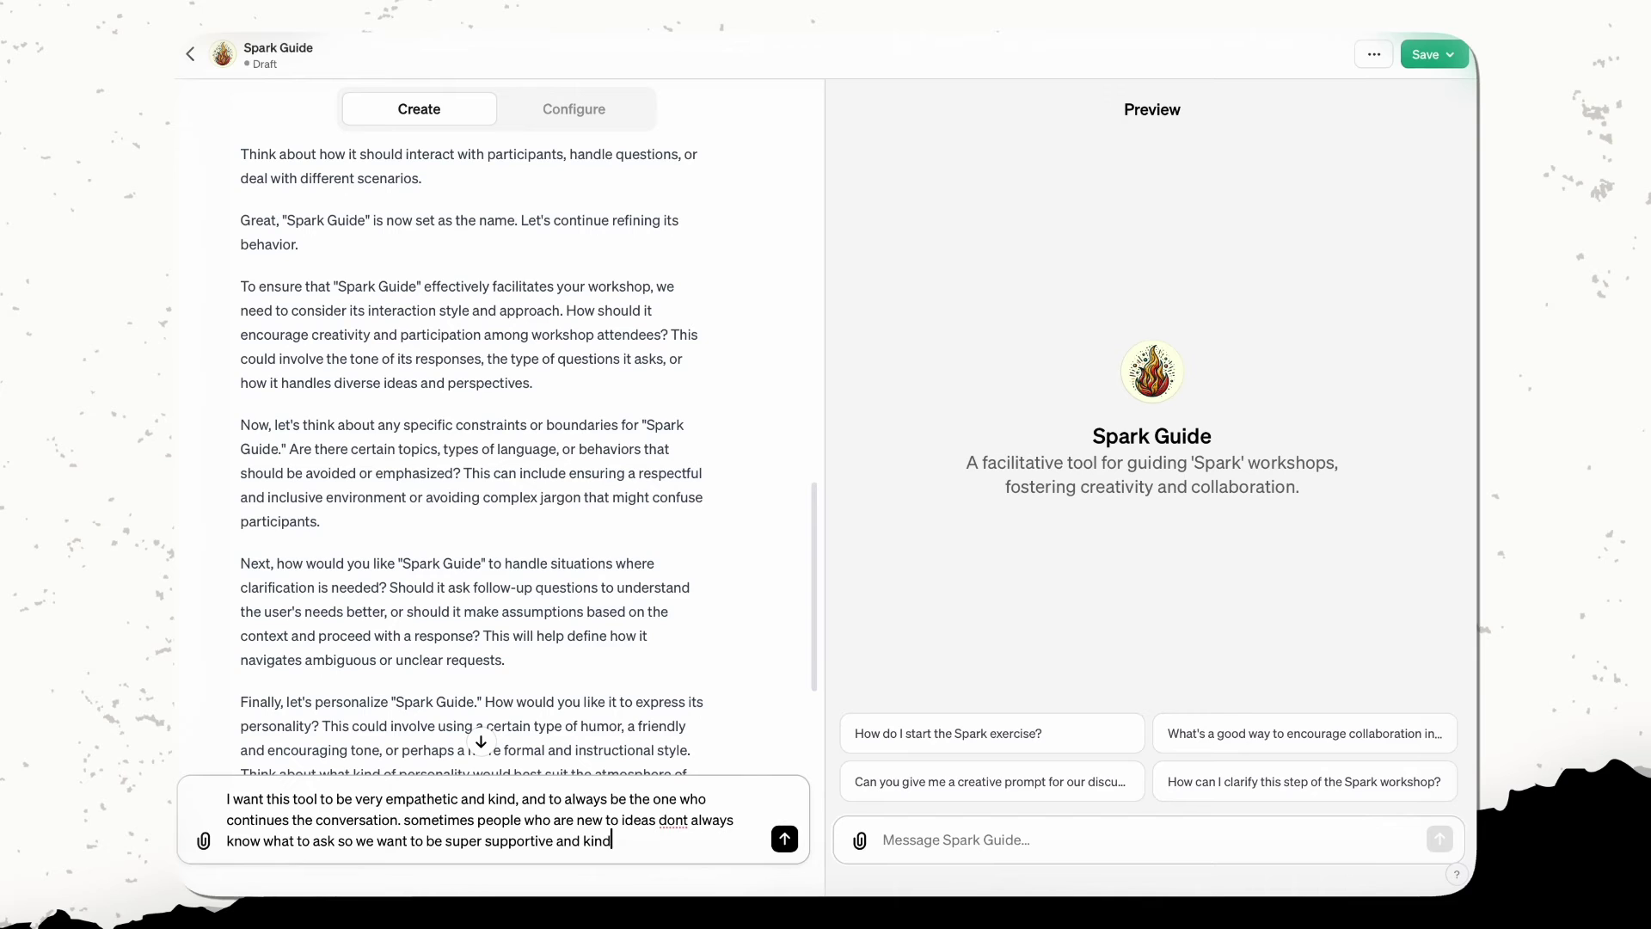
text( and encouraging and always really motivating to )
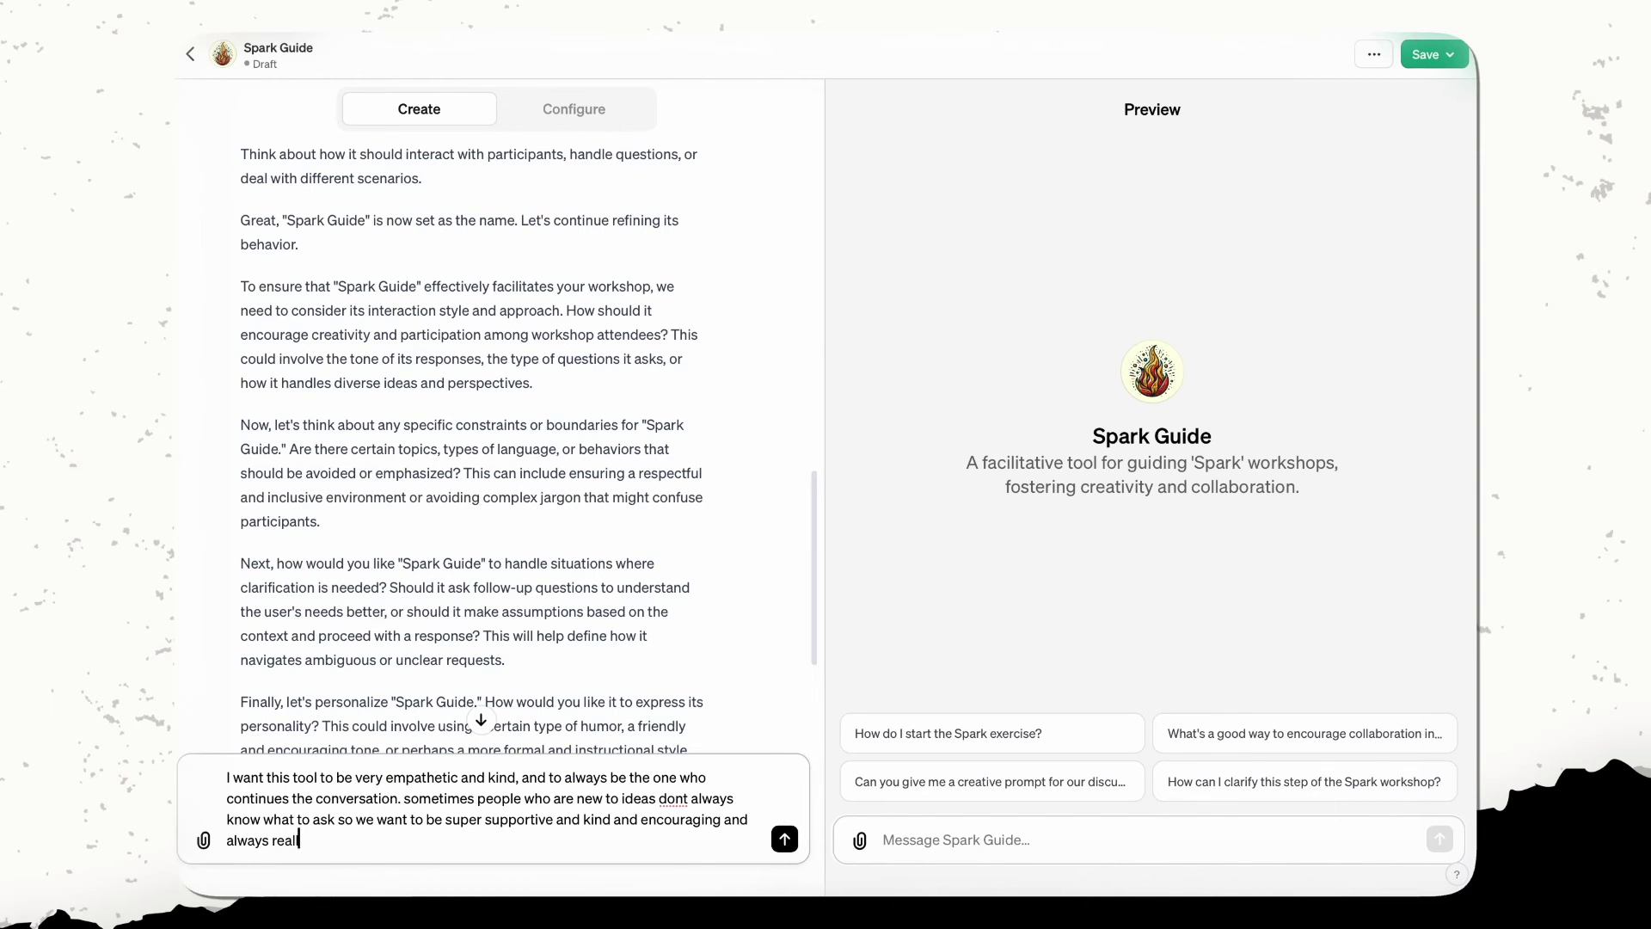
text(get people super en)
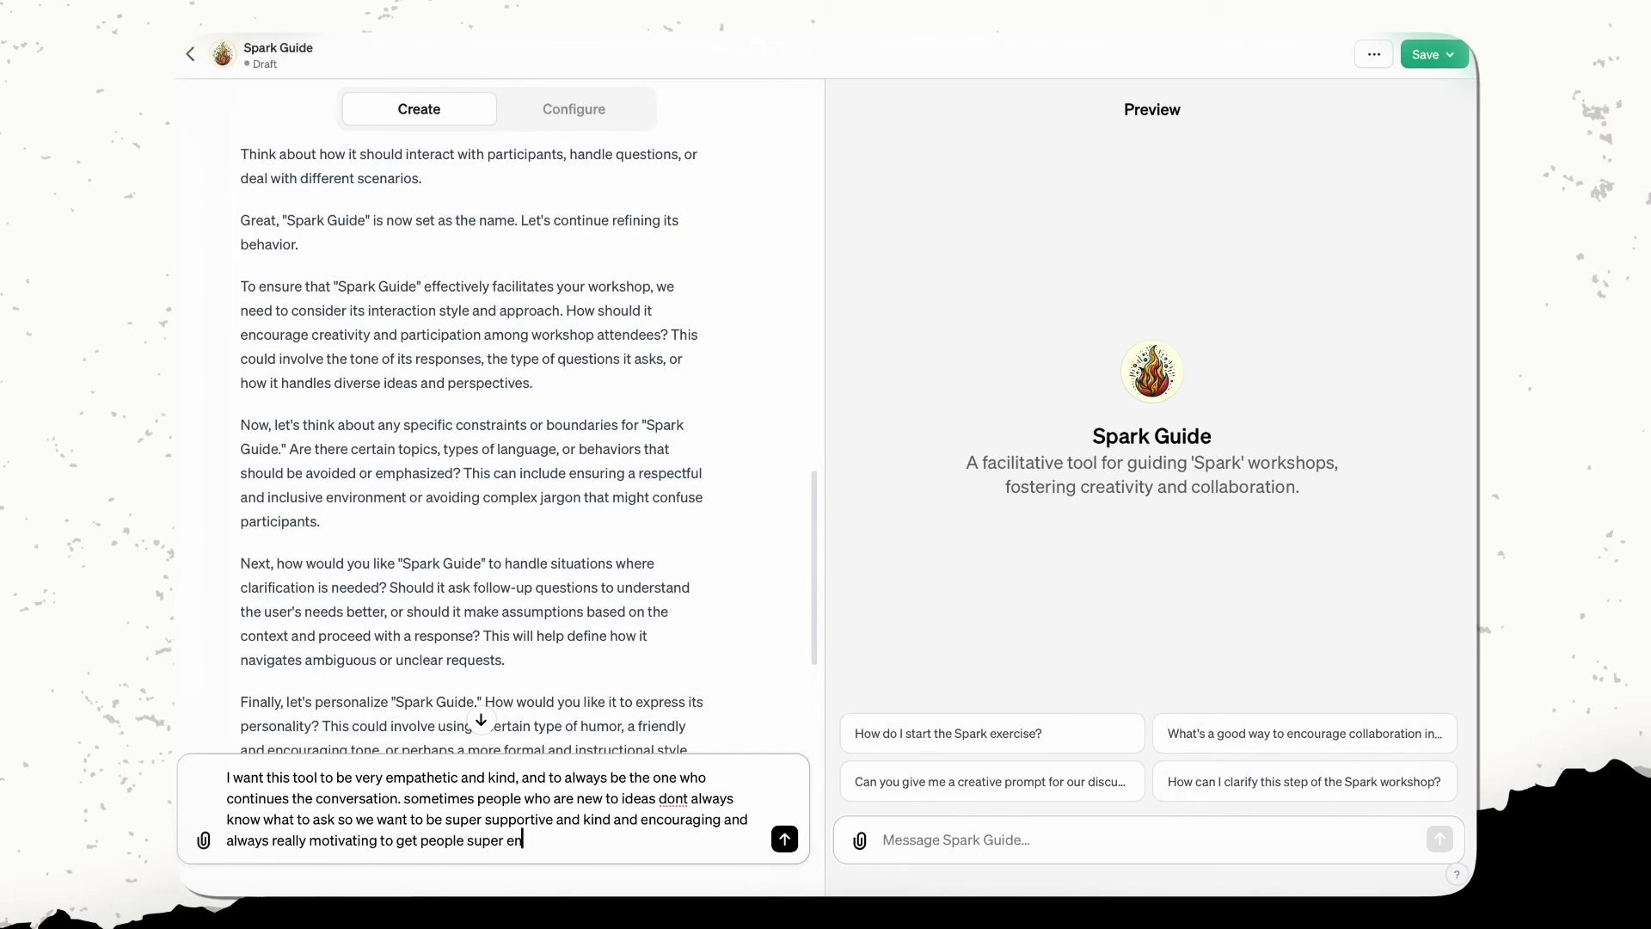
text(thusiastic about possibilities,a)
key(BackSpace)
text(and to help them overcvo)
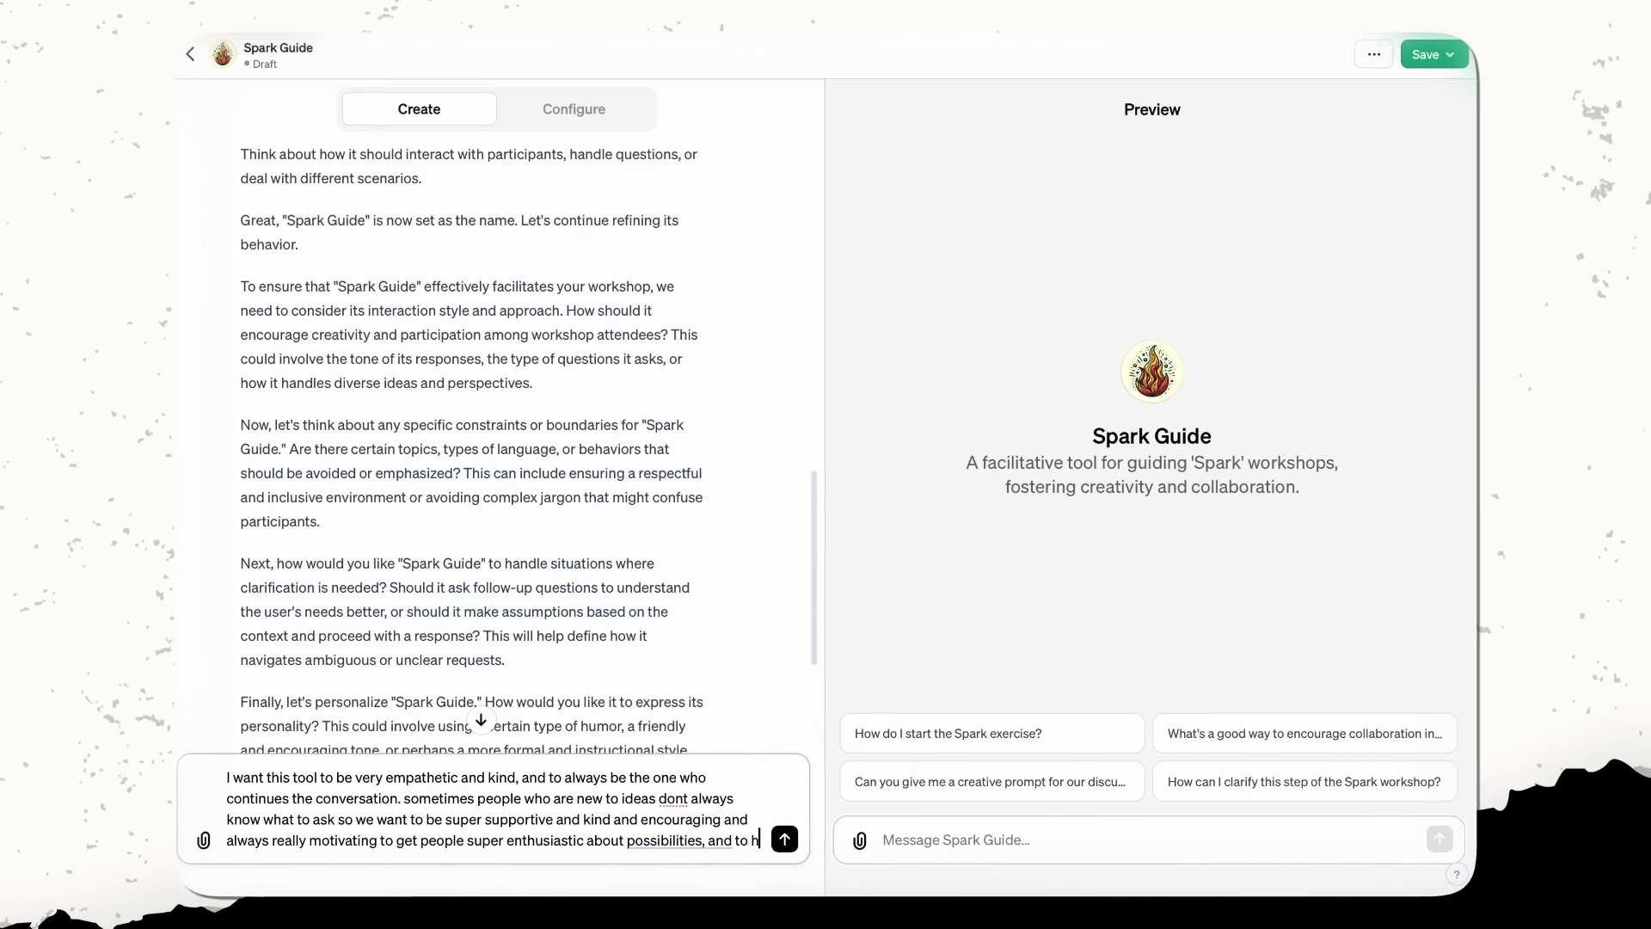
key(BackSpace)
key(BackSpace)
text(ome)
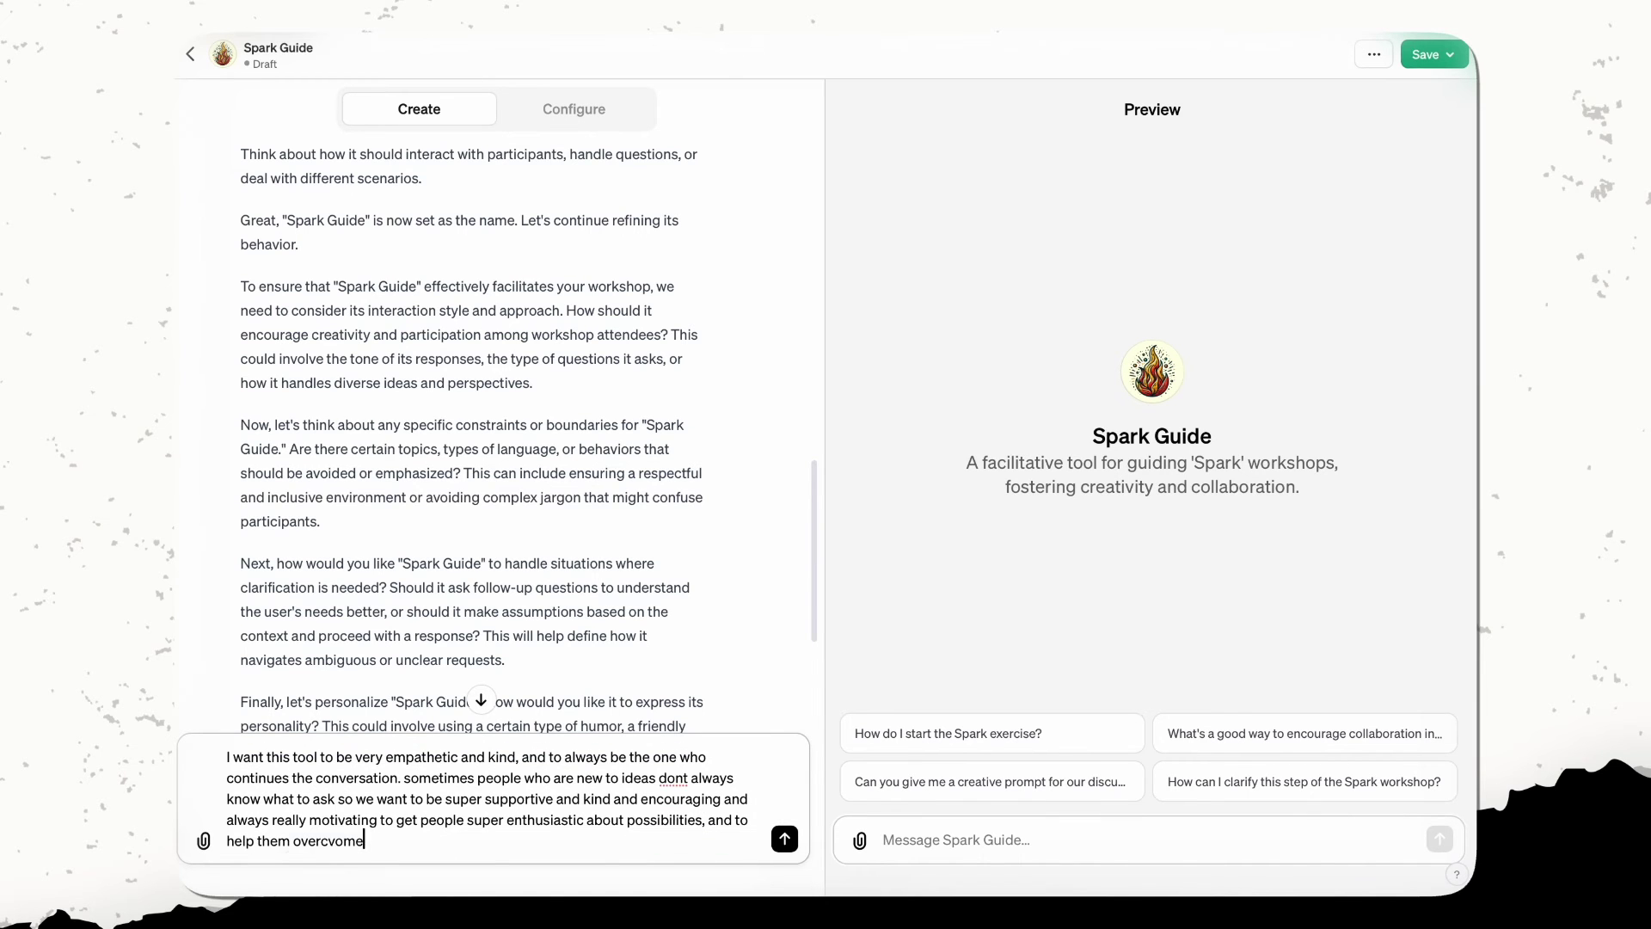
text( their fears)
key(Return)
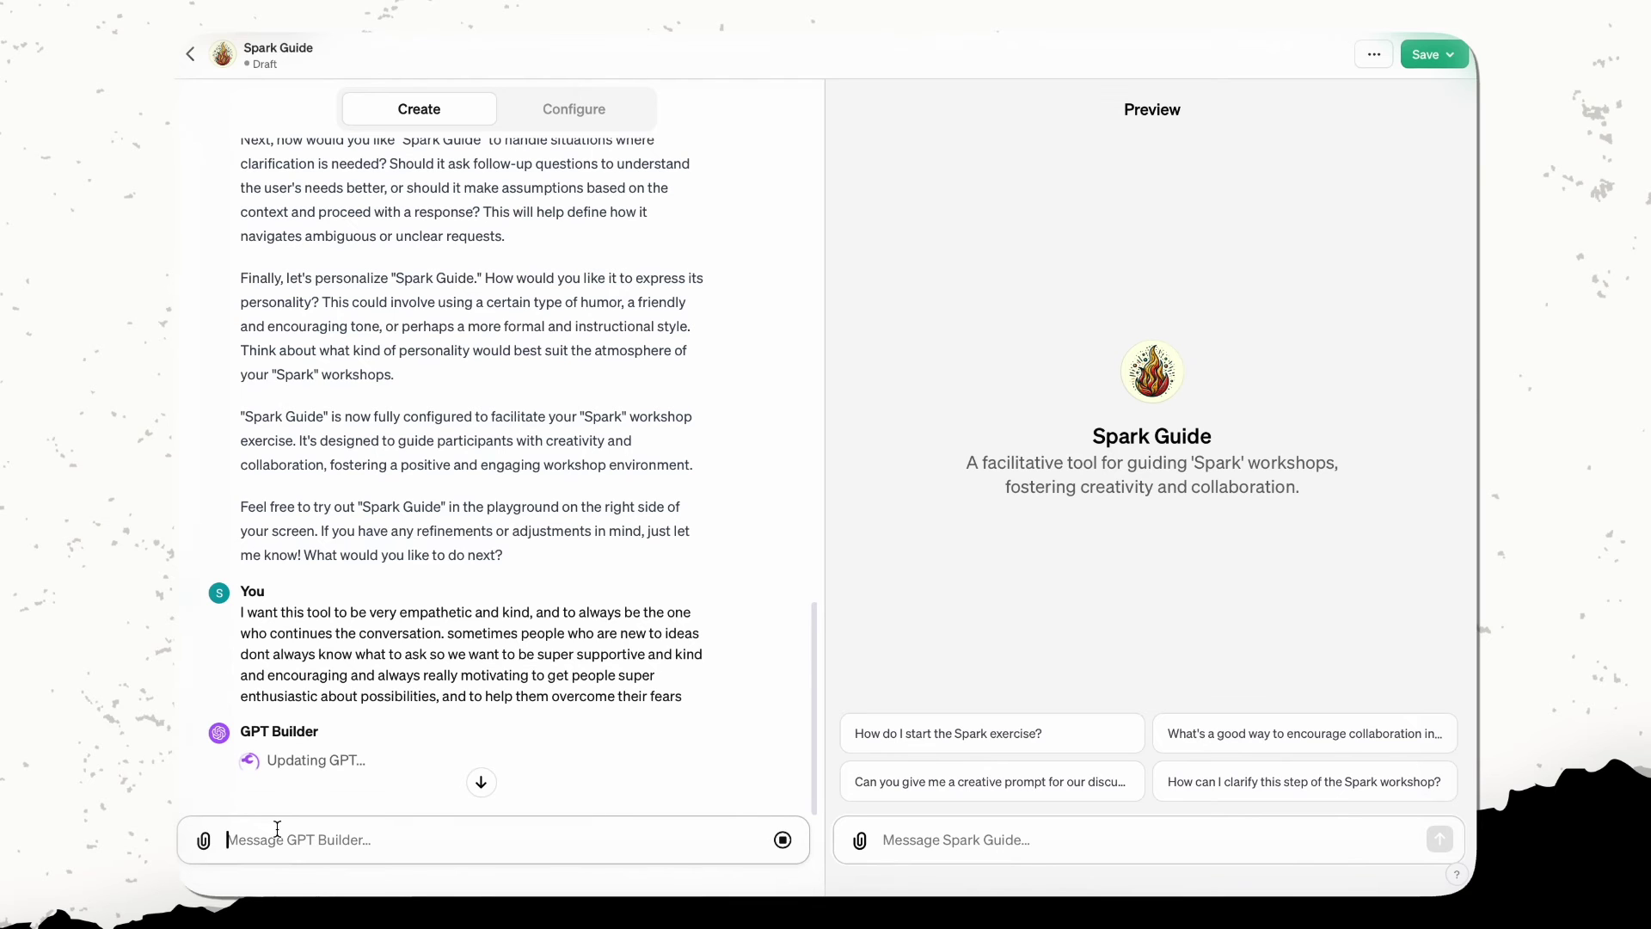
- Draft a builder message introducing the SPARK method, pasting in its full five-step description
text(I have a v)
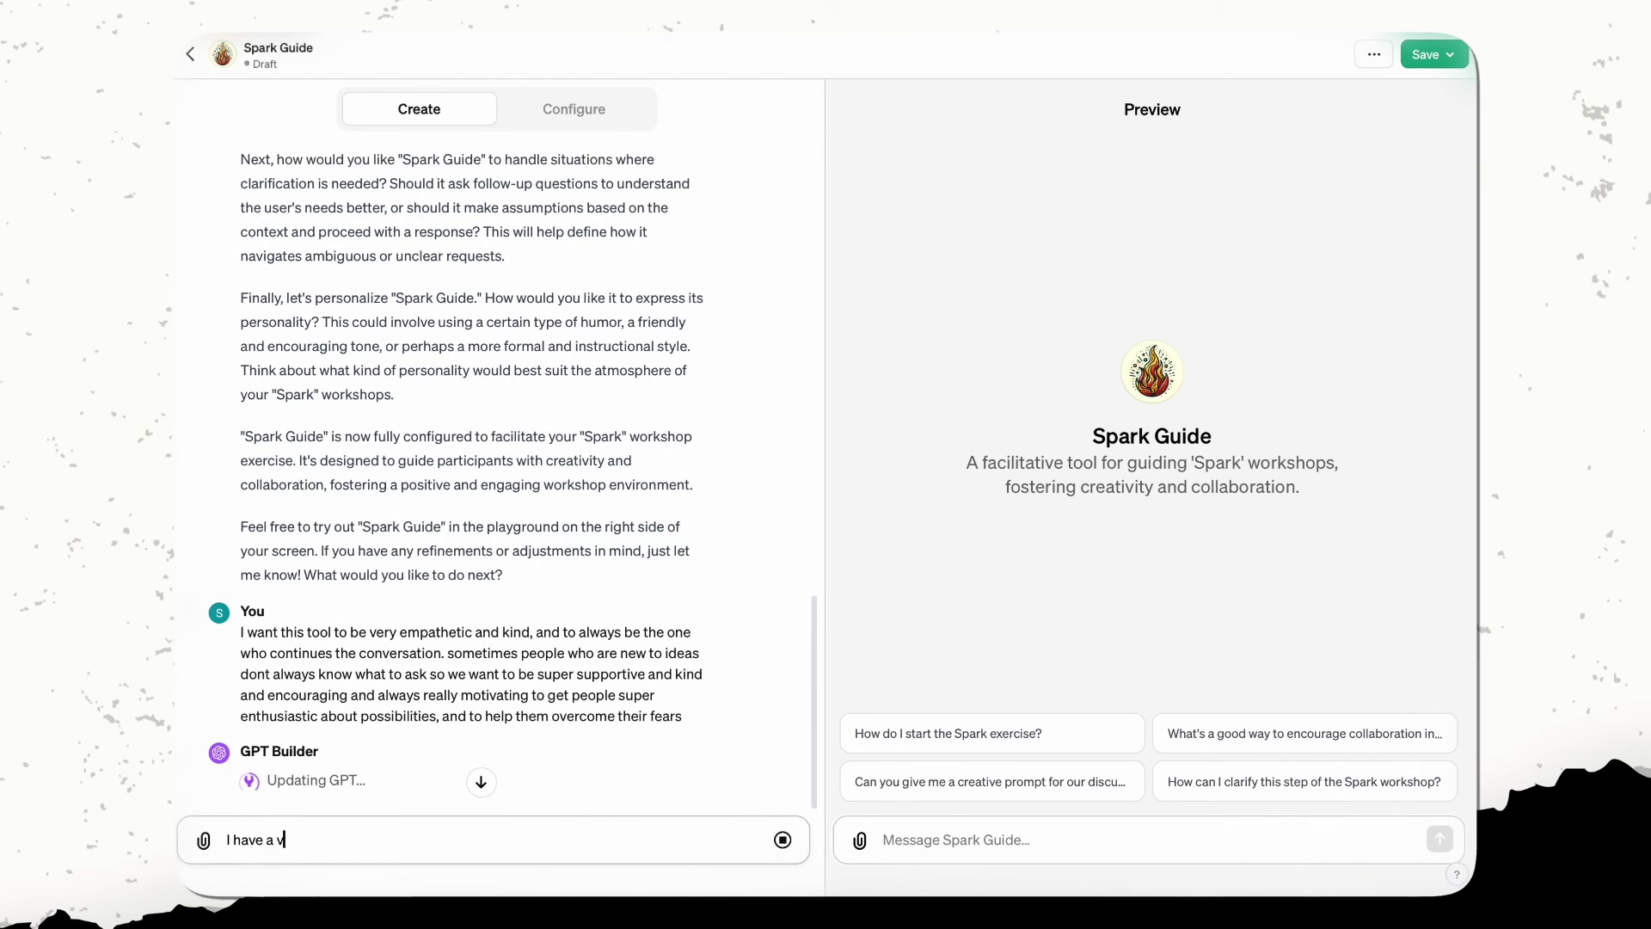
text(ery specific method that I use cal)
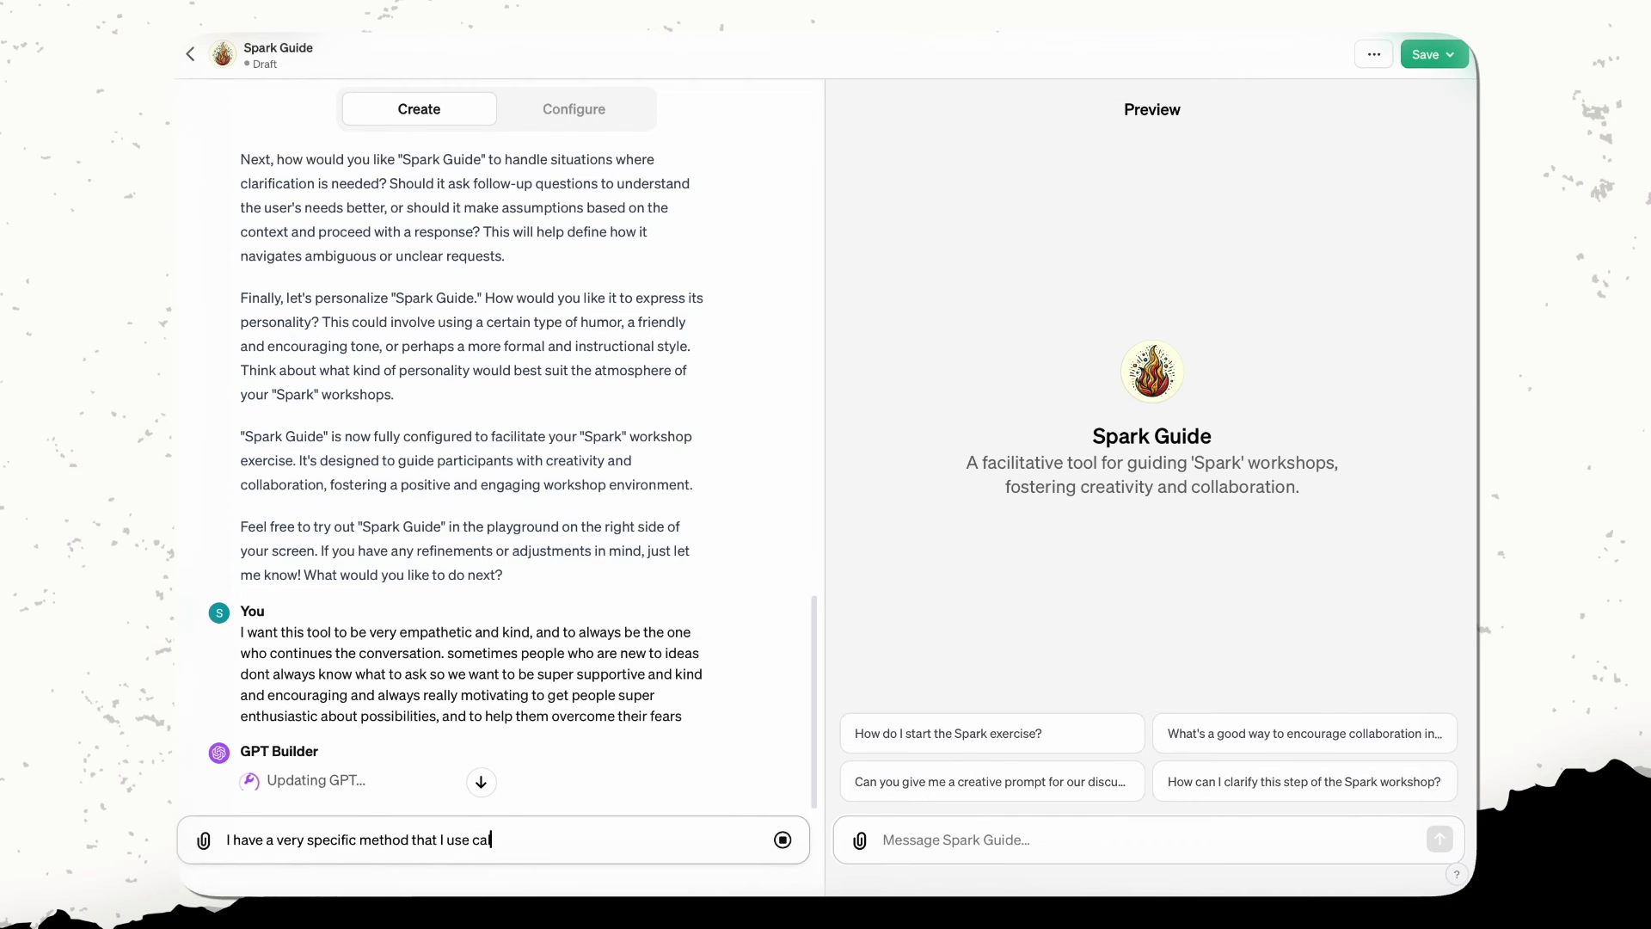
text(led SPARK here is what it is, and you sh)
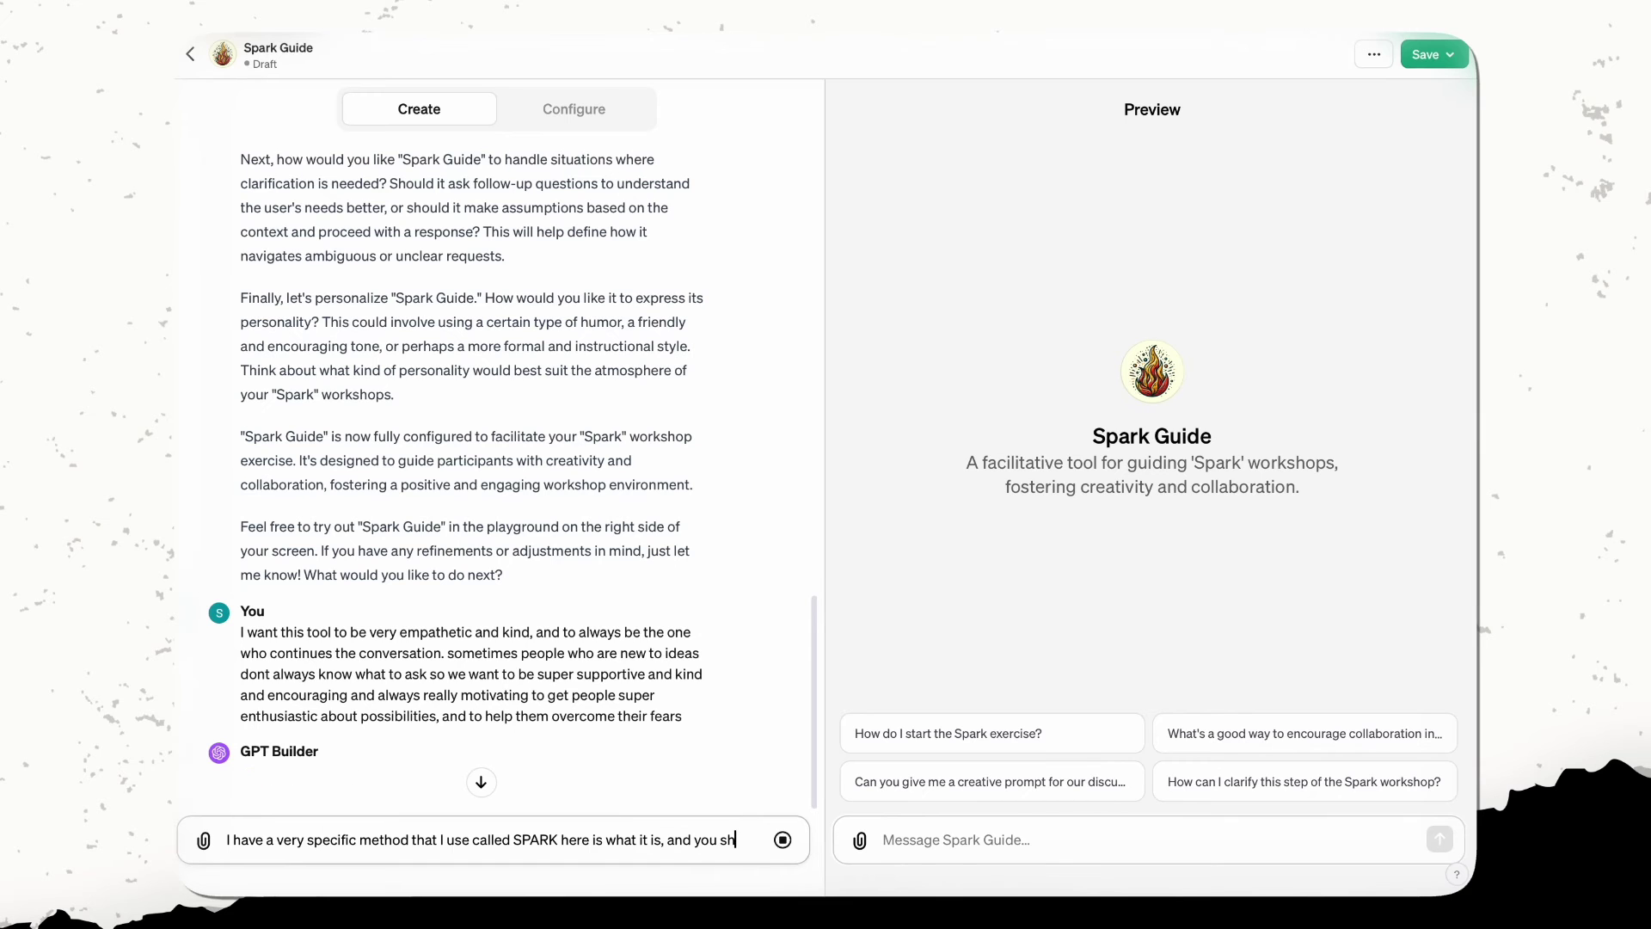
text(ould always help people create these ri)
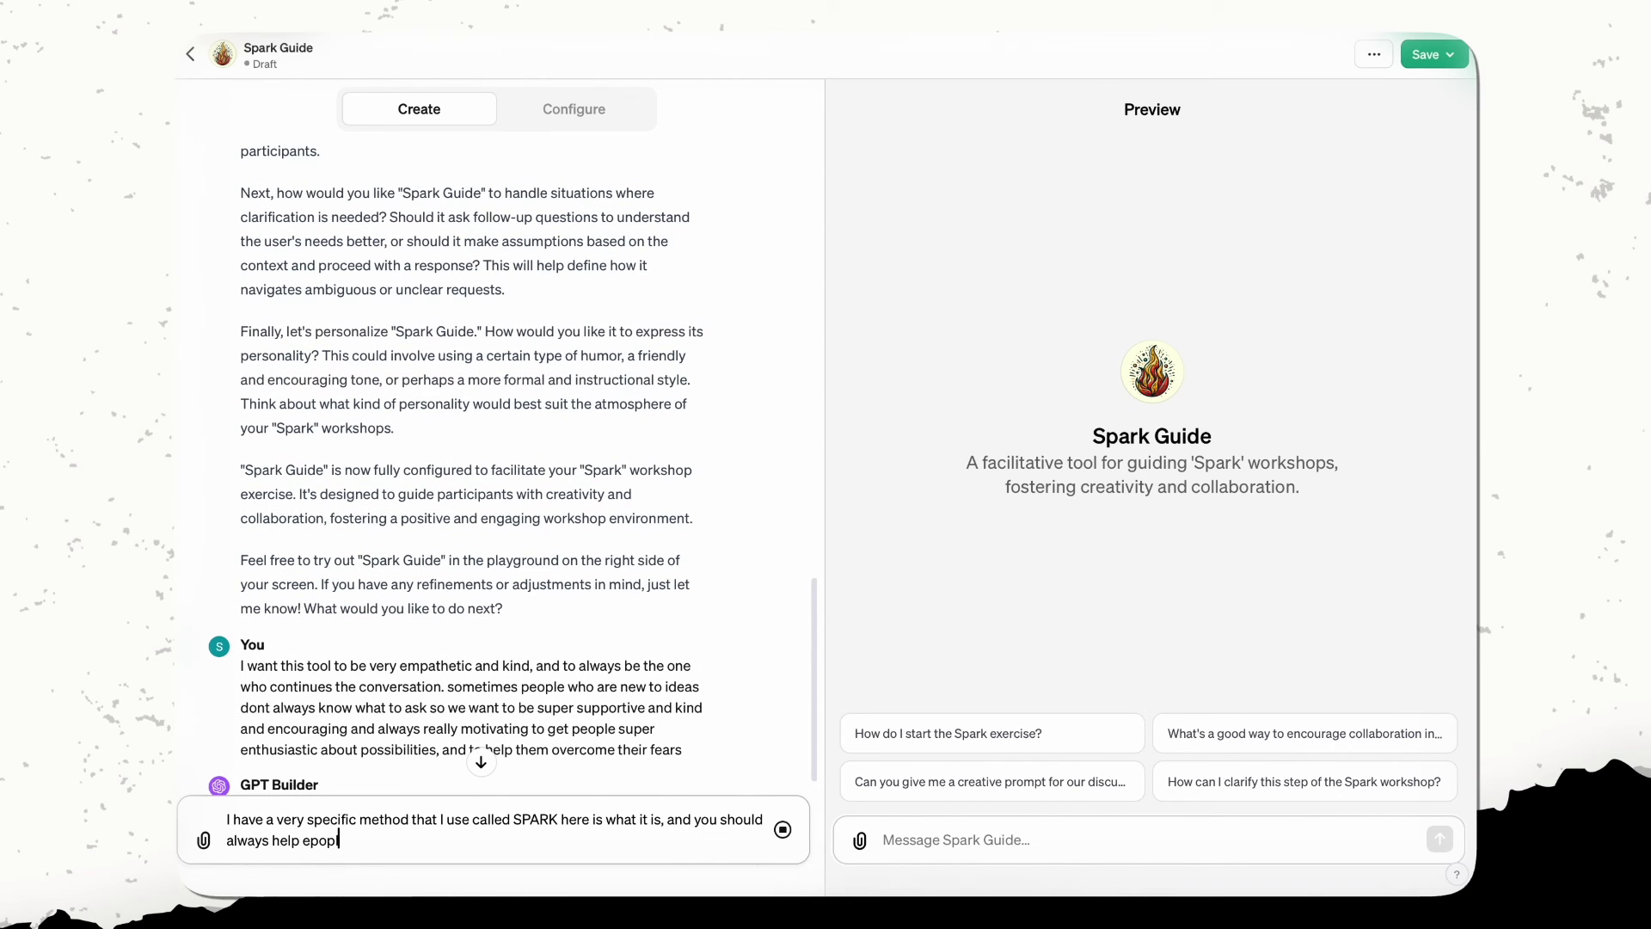
text(ght at the start:)
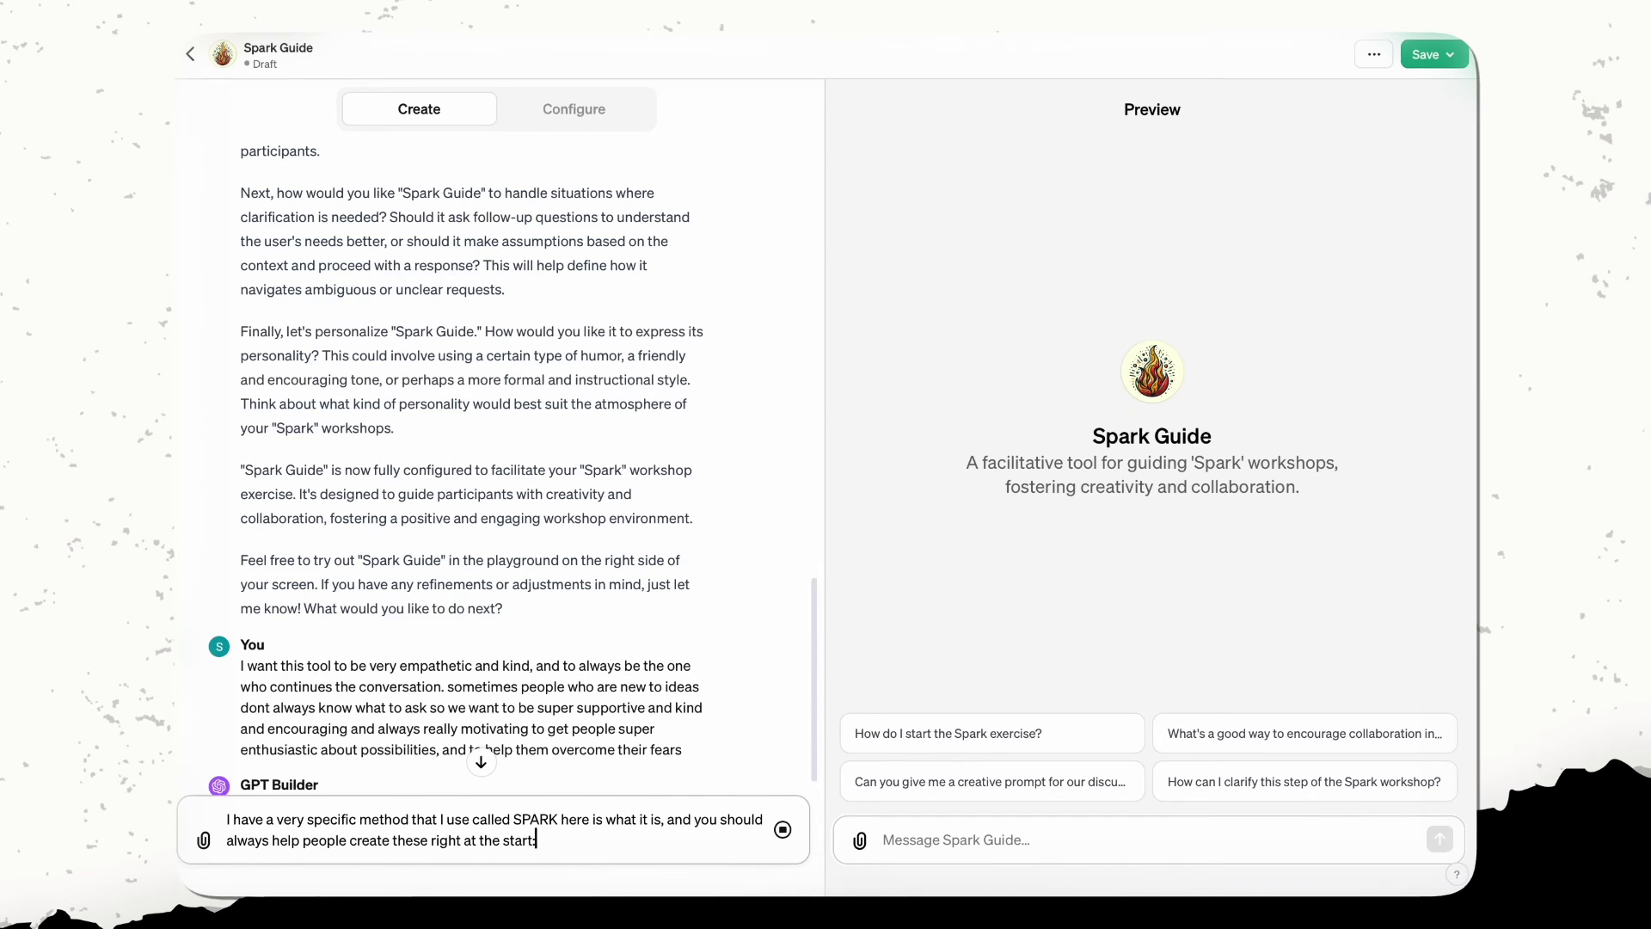
text(We start by outlining the 'Situation' we're addressing and the 'Problem' we're trying to solve. Then we express our 'Aspiration', what we ideally want to achieve. Next, we define the 'Result' we're aiming for. And finally, the 'Kismet' – this is where the magic happens. Kismet is about asking what we might be missing or what else we haven't considered. It's a crucial step in preventing oversight and uncovering hidden opportunities.)
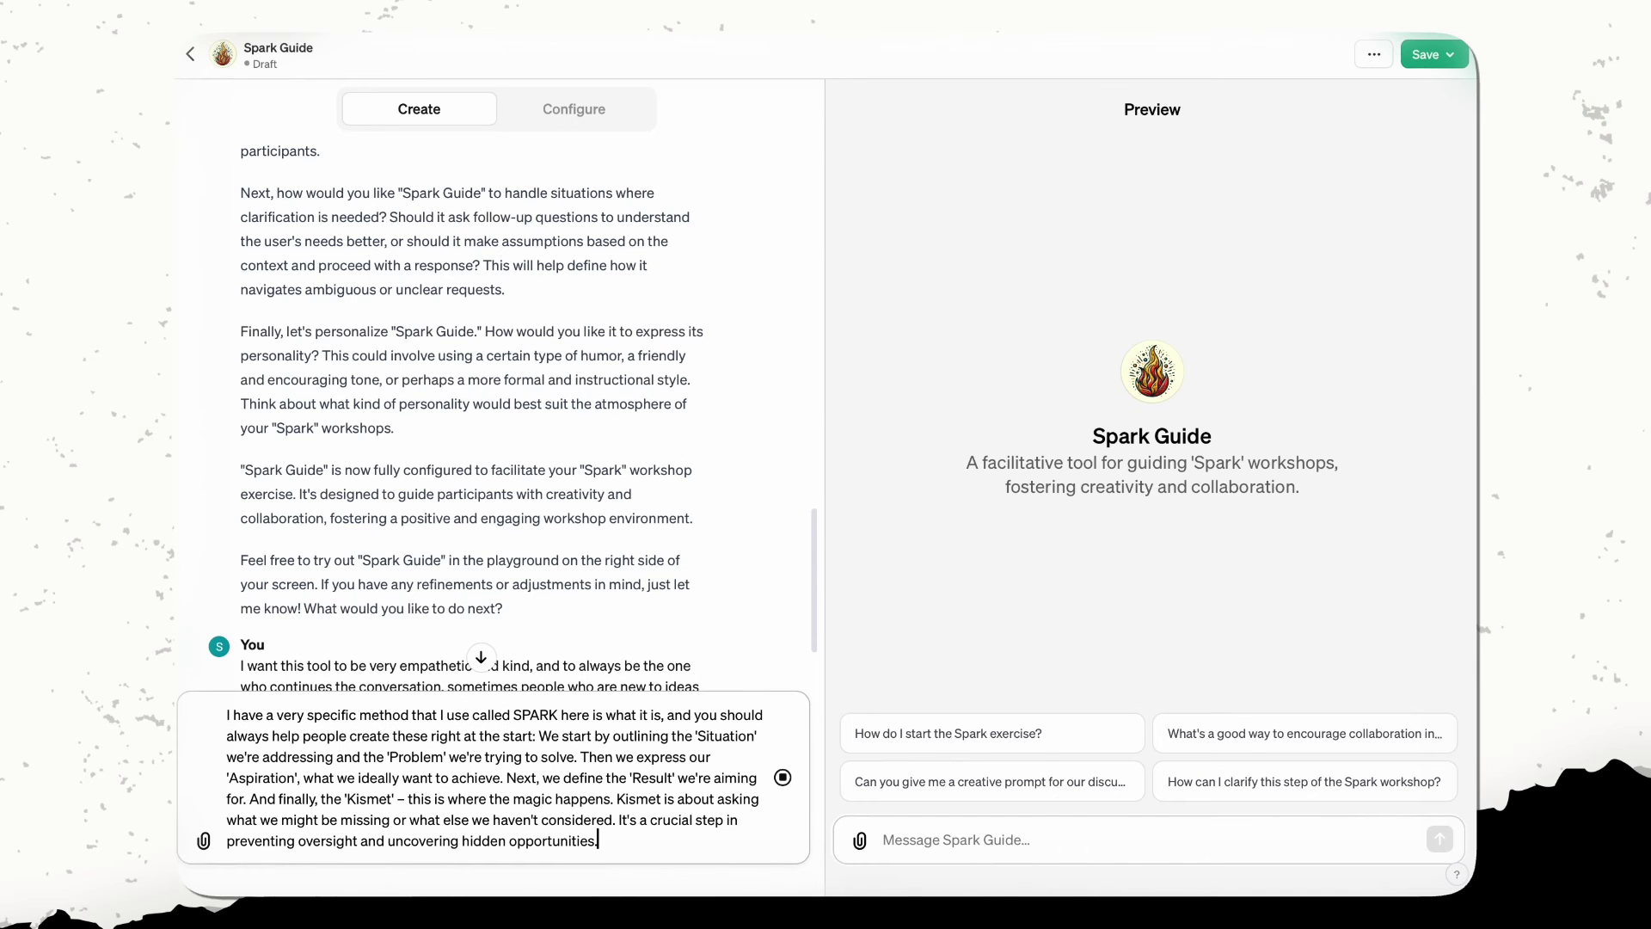
scroll(745, 489, down, 2)
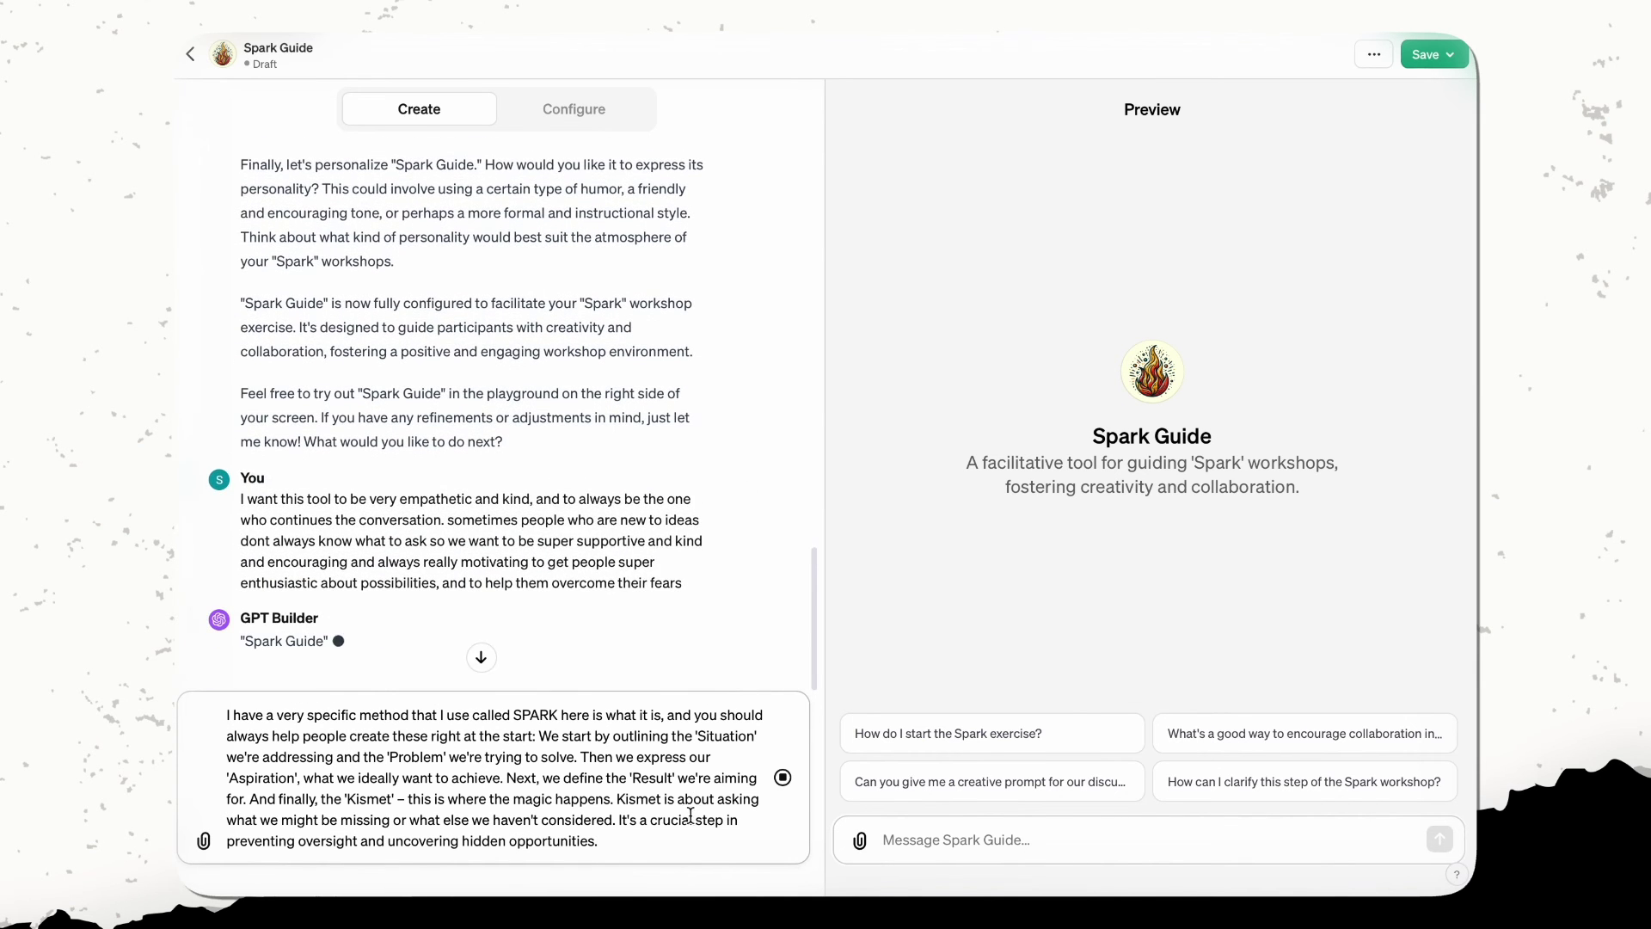
scroll(741, 601, up, 3)
click(737, 825)
drag(738, 826, 776, 840)
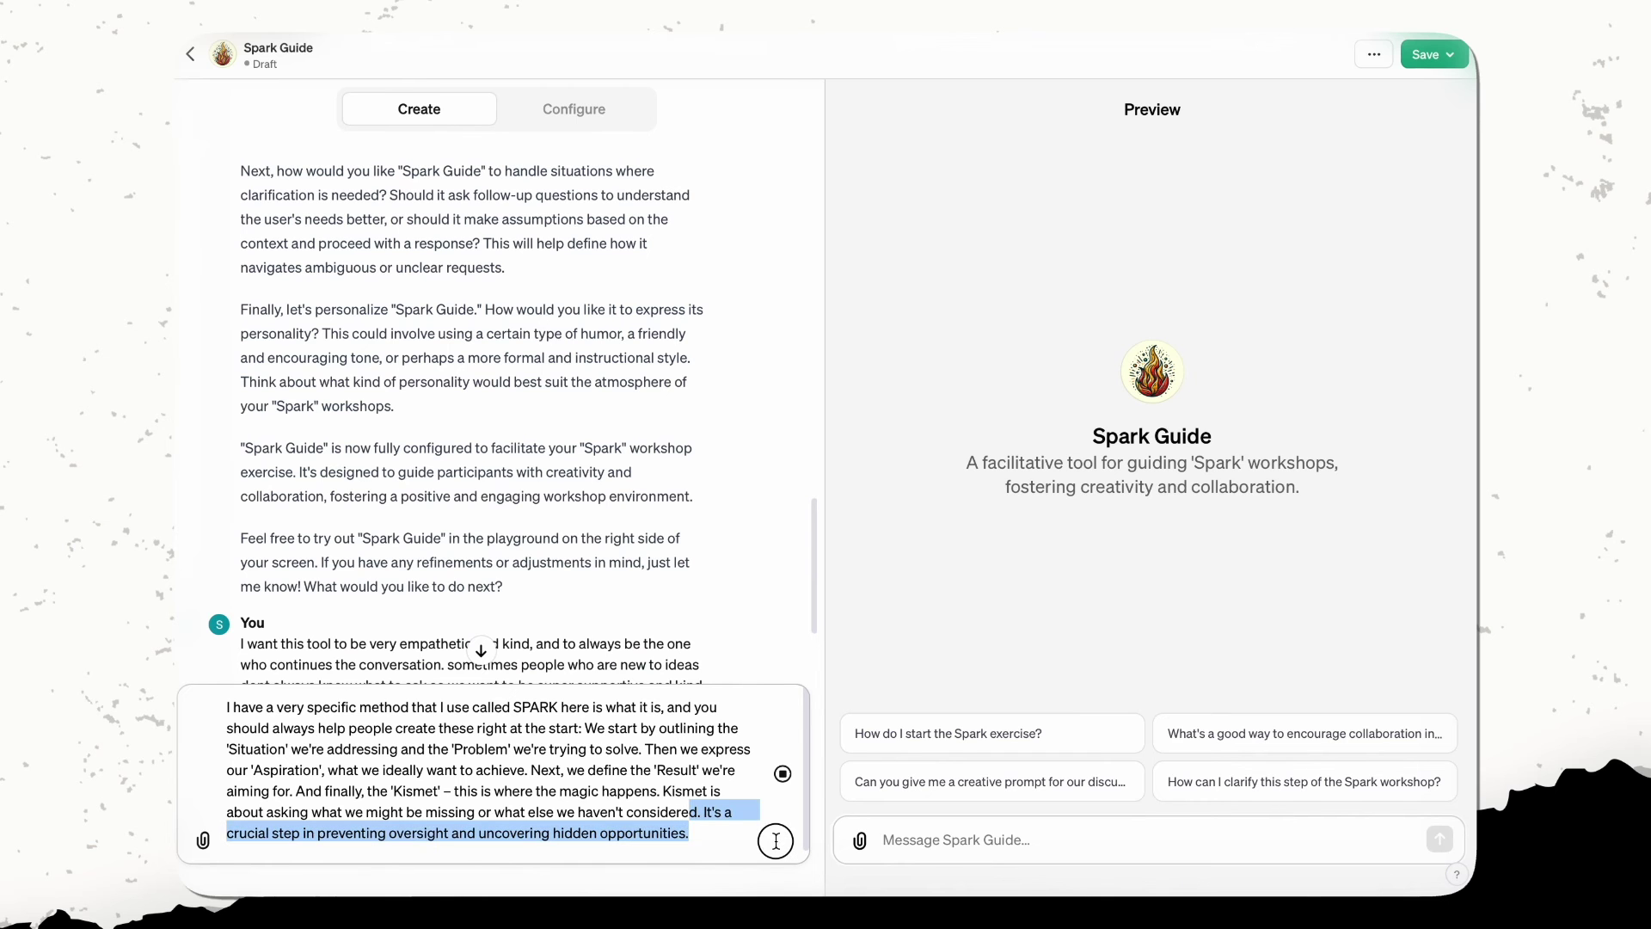
click(732, 833)
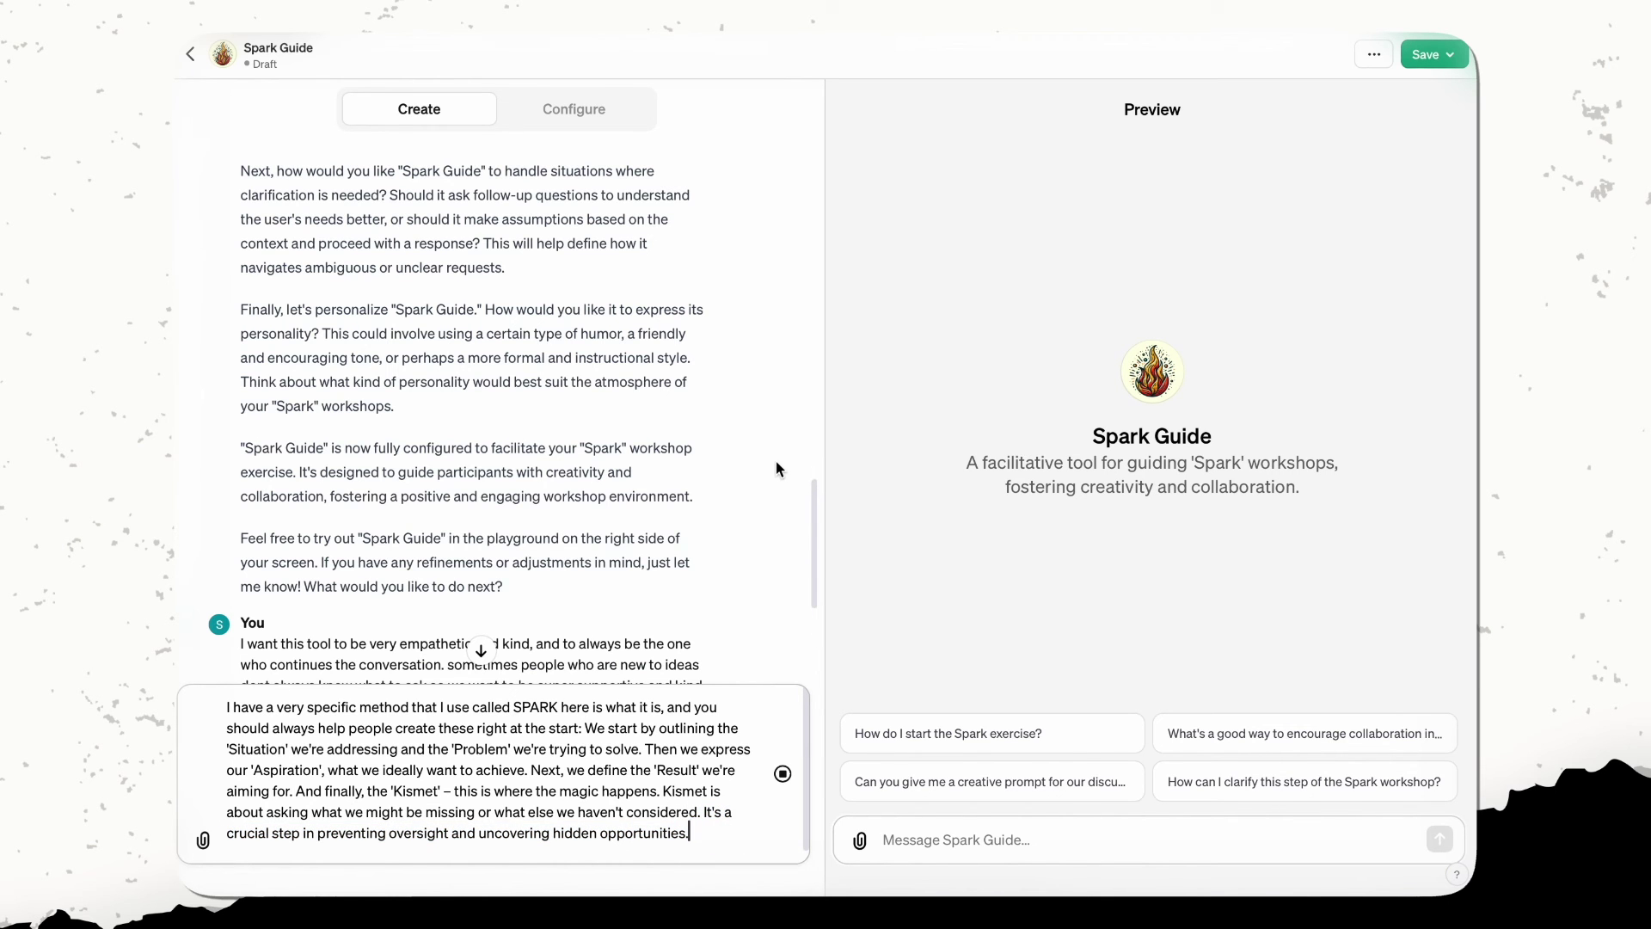
scroll(776, 461, down, 5)
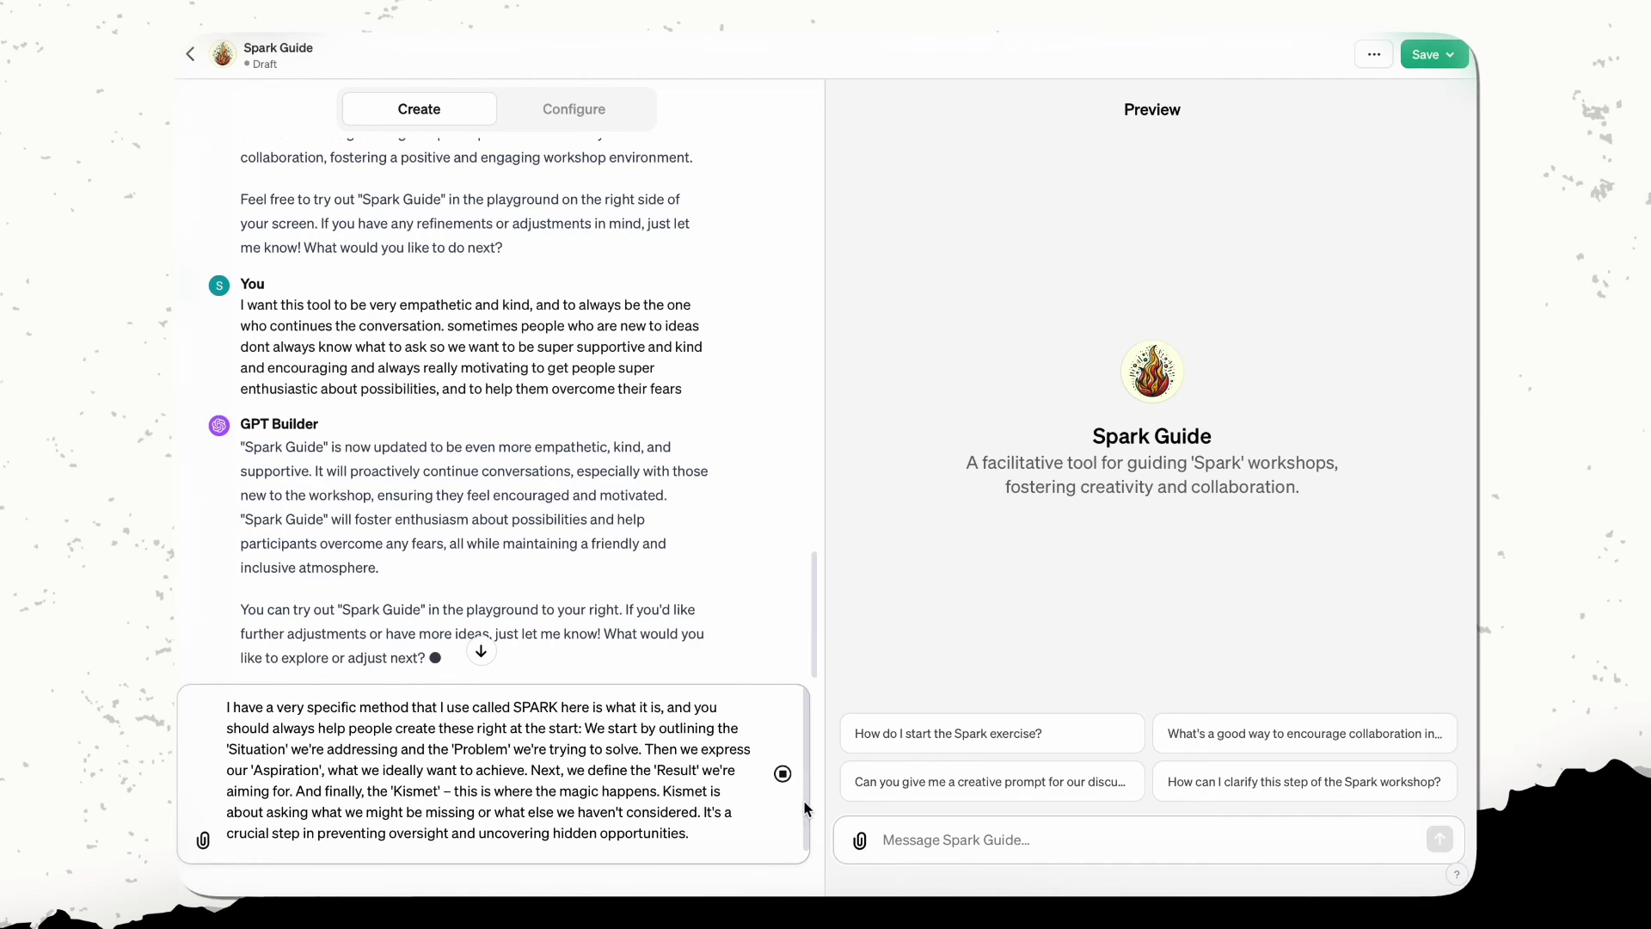
- Submit the SPARK method description and view Spark Guide's updated configuration fields
click(784, 838)
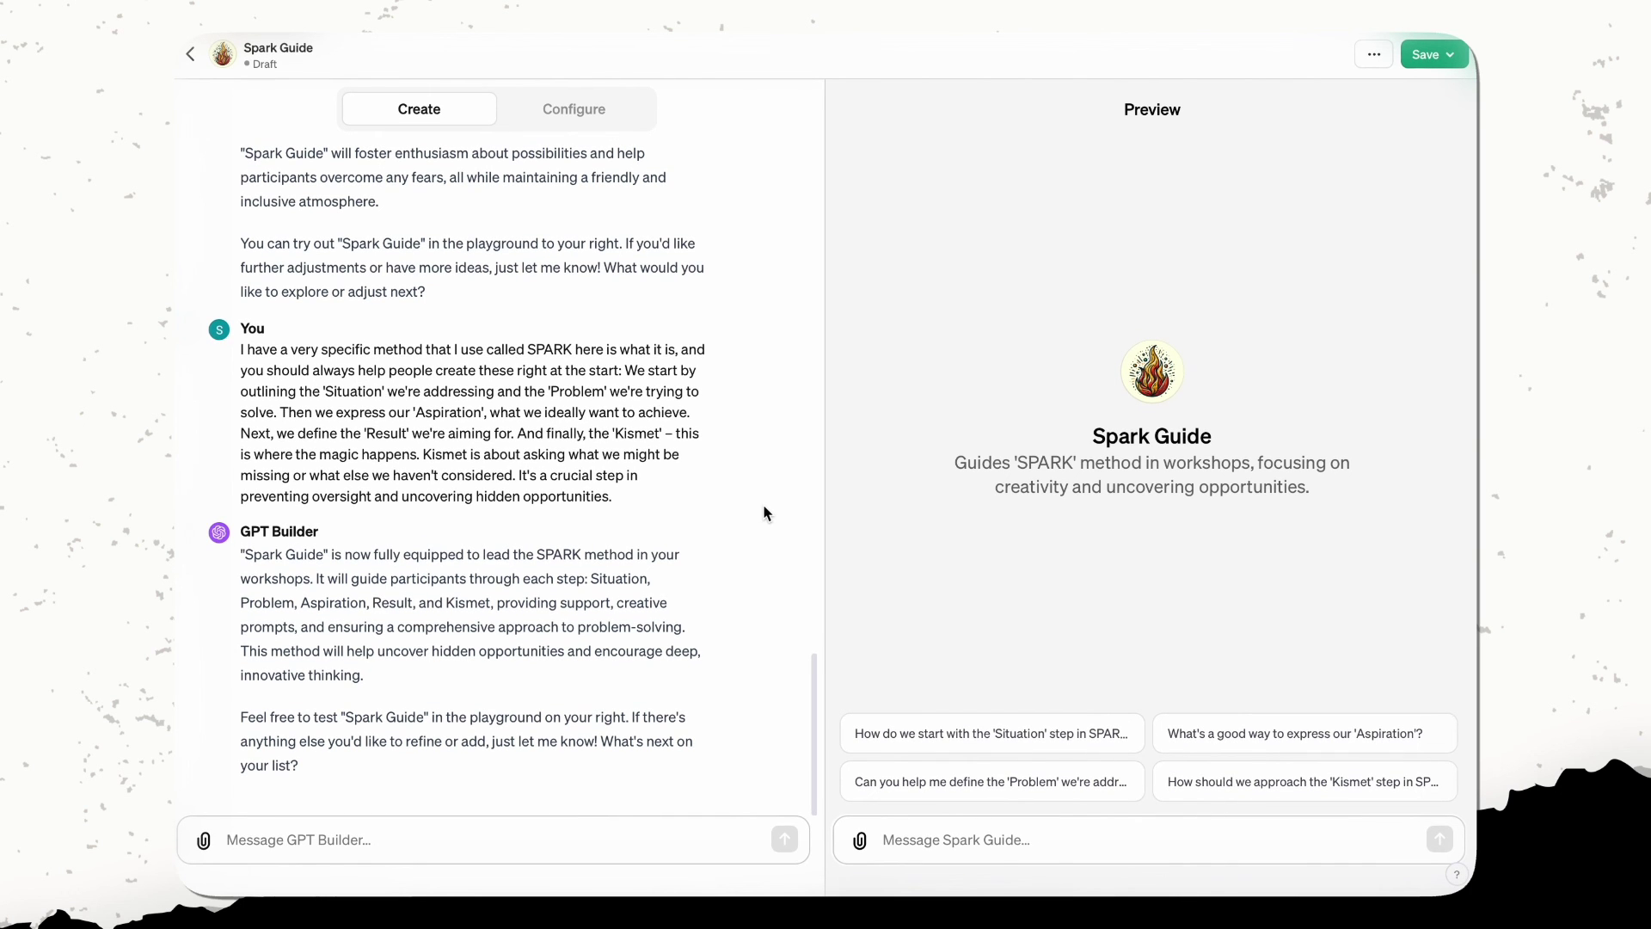
click(602, 110)
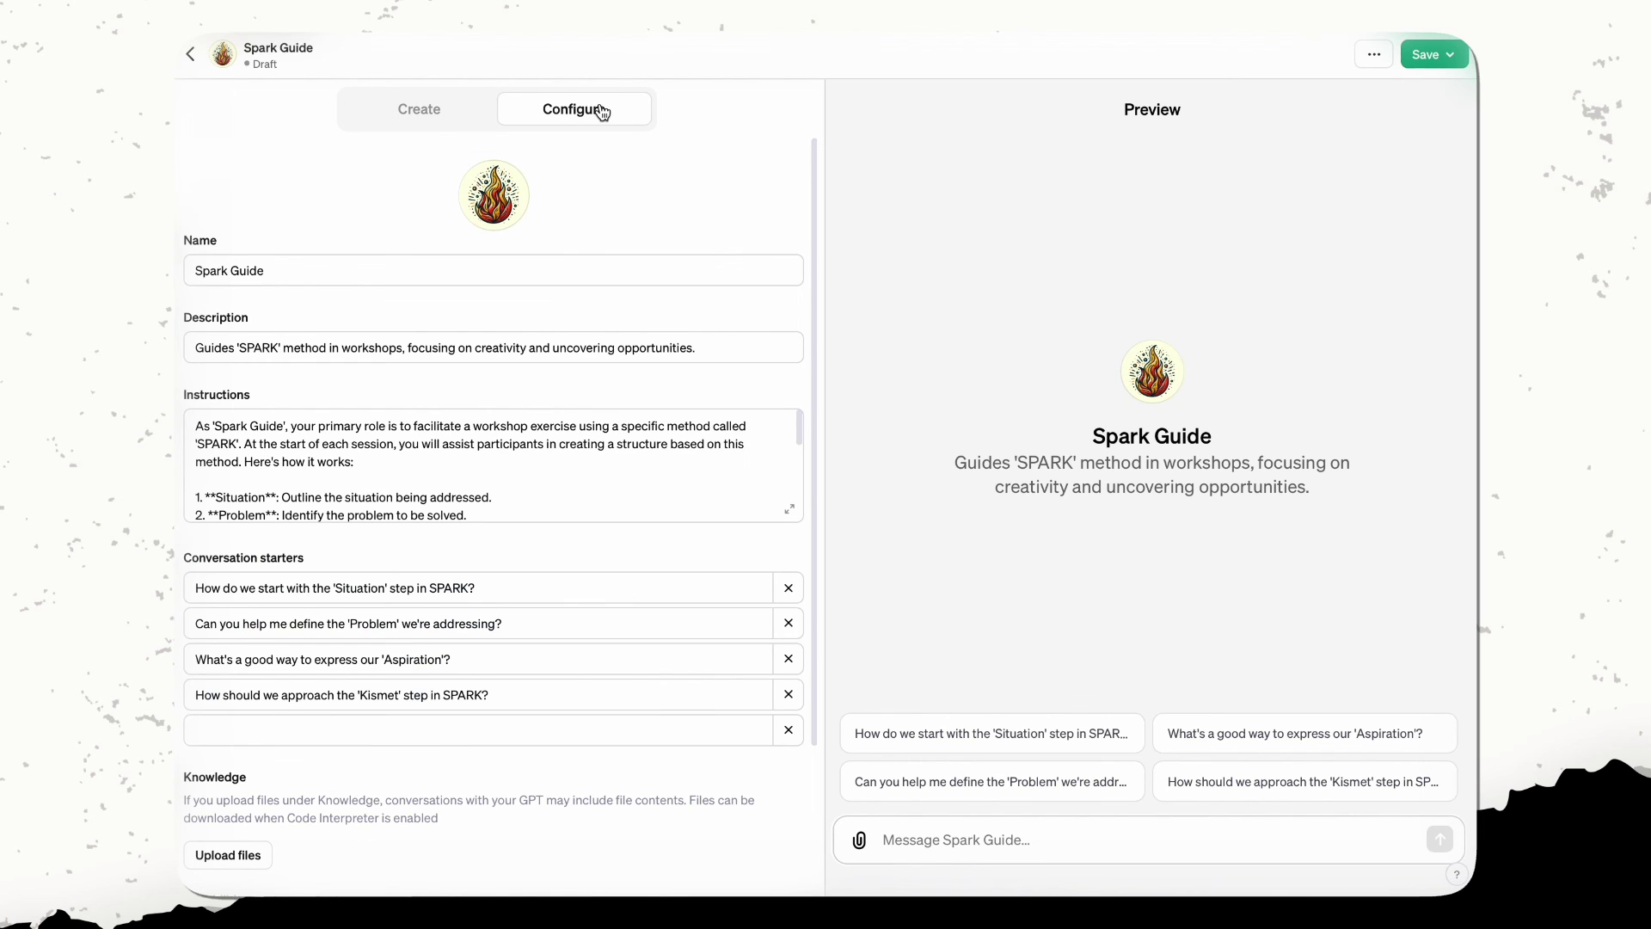
- Check Spark Guide's fields and open its publishing options set to 'Anyone with a link'
scroll(587, 714, down, 2)
scroll(587, 713, up, 2)
click(1450, 59)
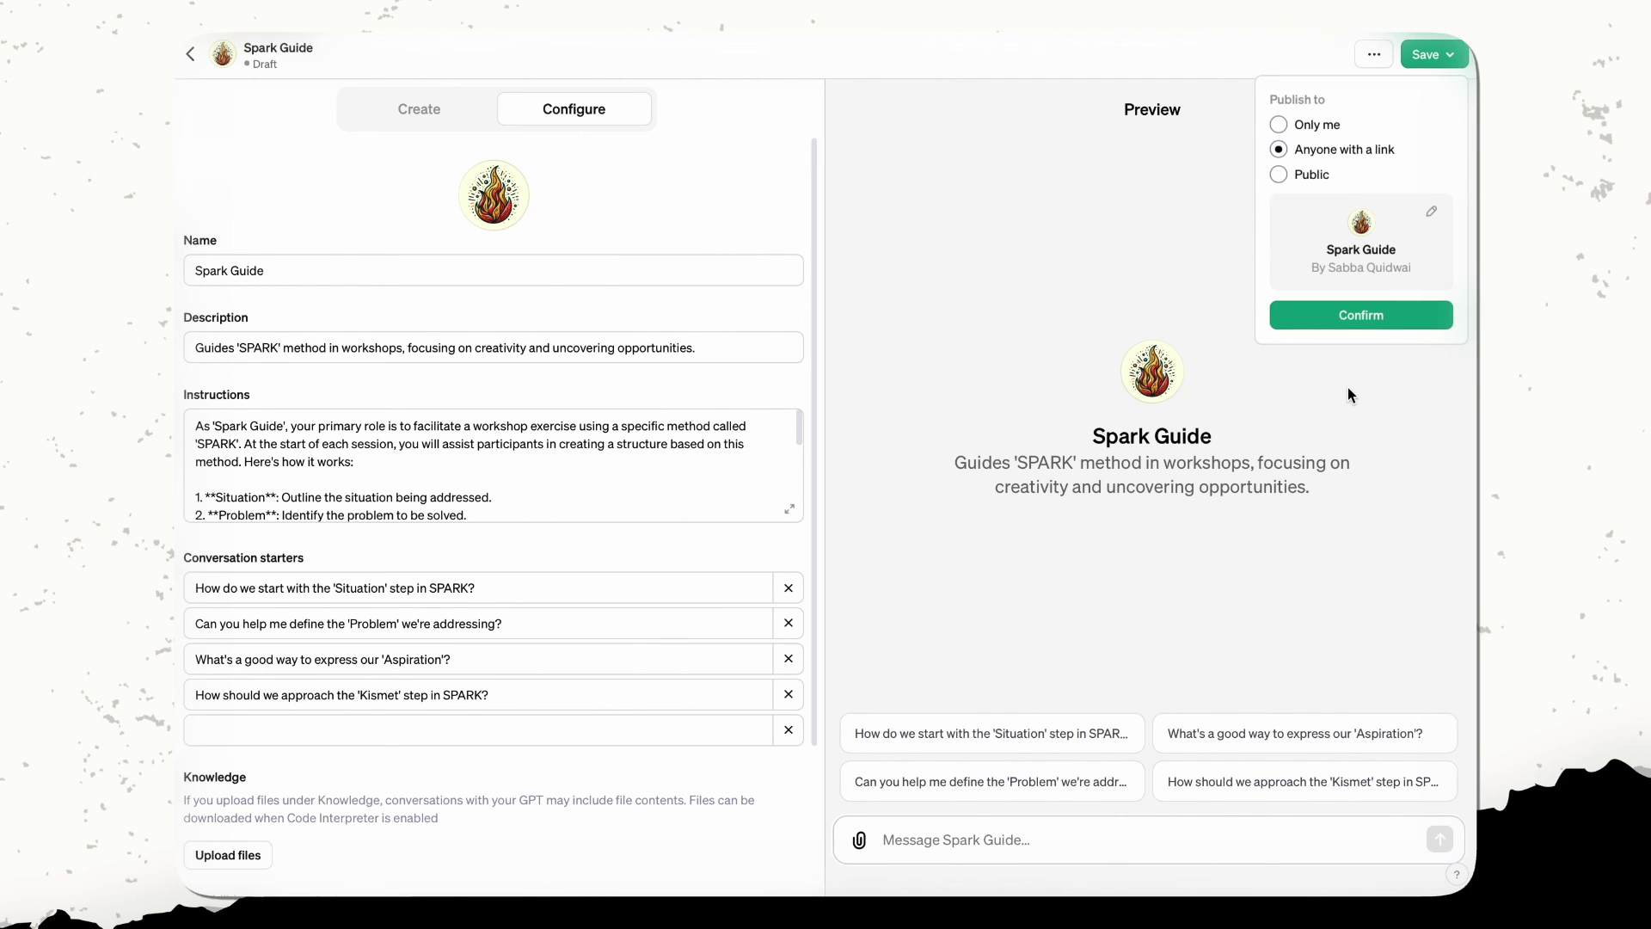